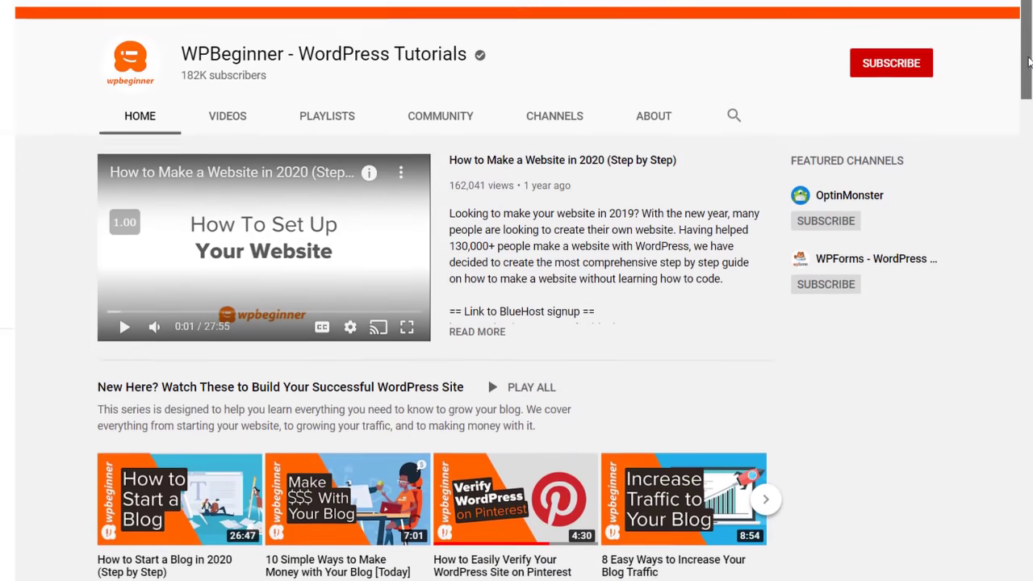
scroll(1028, 63, down, 5)
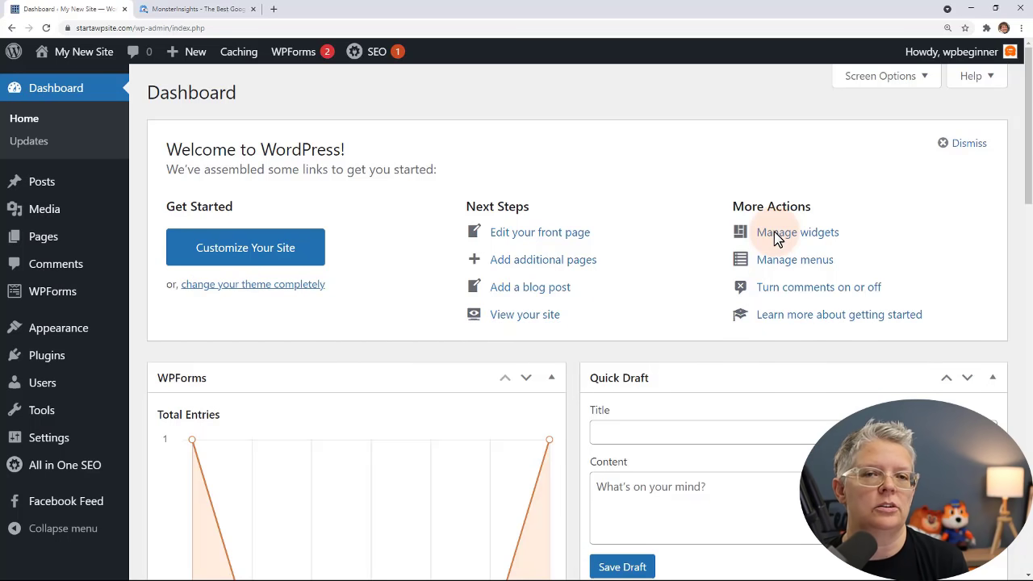
Switch to the MonsterInsights browser tab showing the account's Downloads page.
click(223, 14)
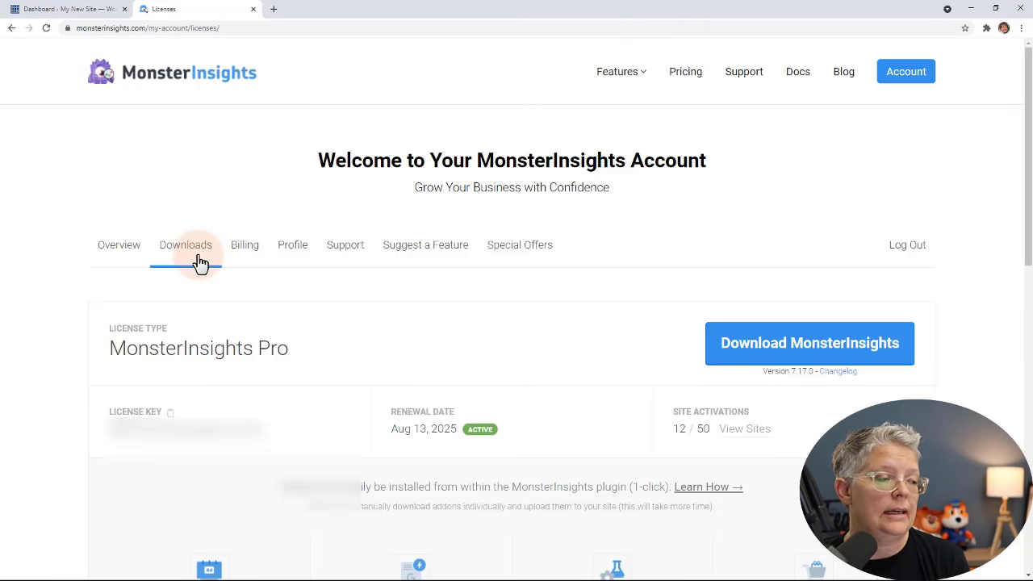
Download and save the MonsterInsights Pro plugin zip, then return to the WordPress dashboard.
click(709, 335)
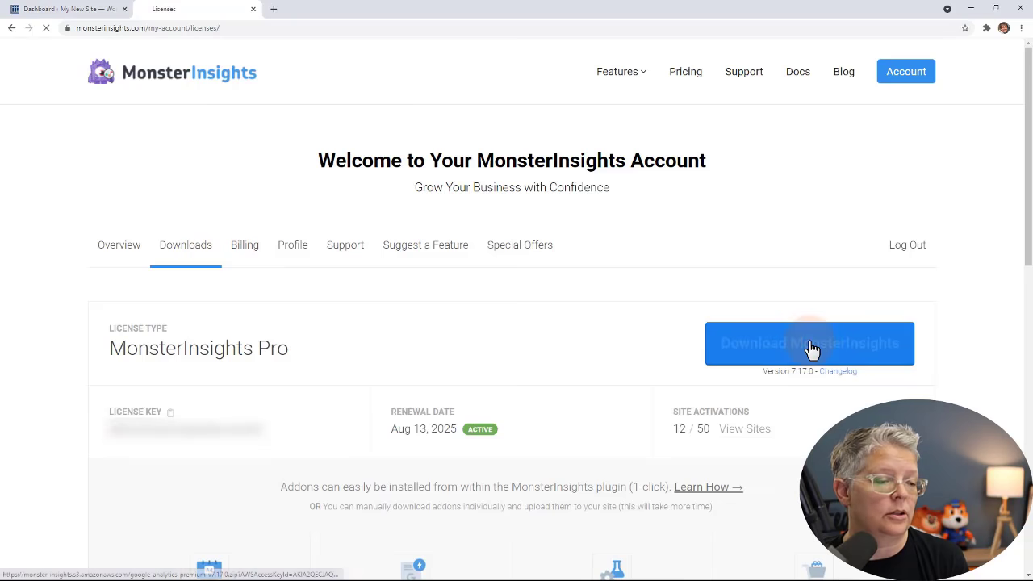
key(Return)
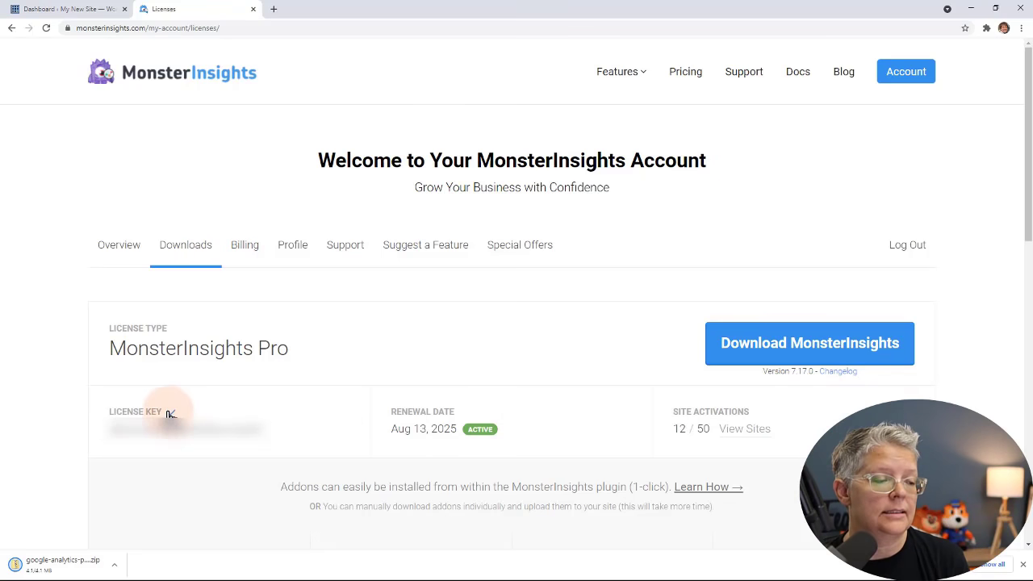
click(78, 11)
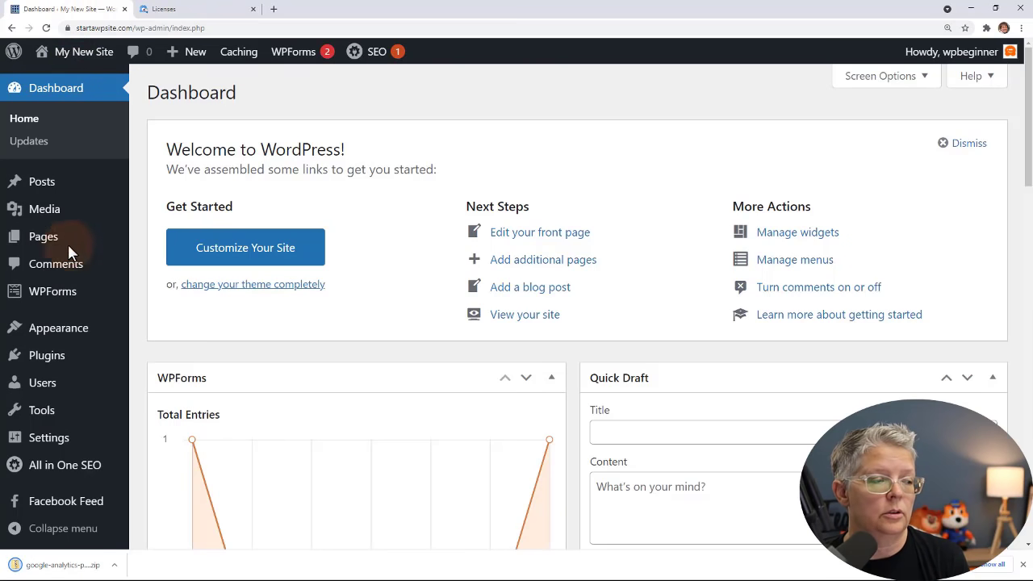
Upload google-analytics-premium-v7.17.0.zip through Plugins > Add New, install it and activate it.
mouse_move(66, 366)
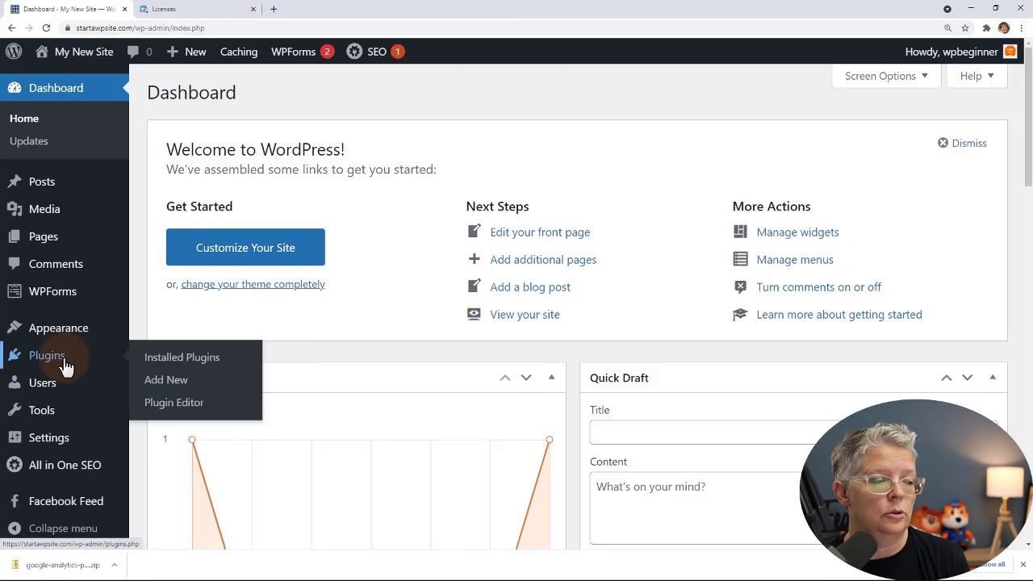
click(159, 384)
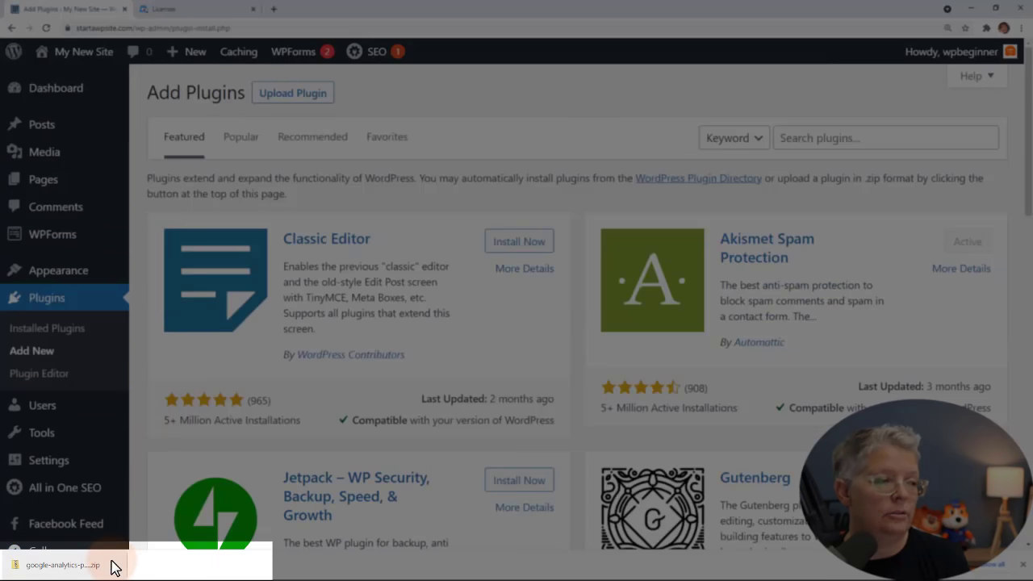
click(289, 94)
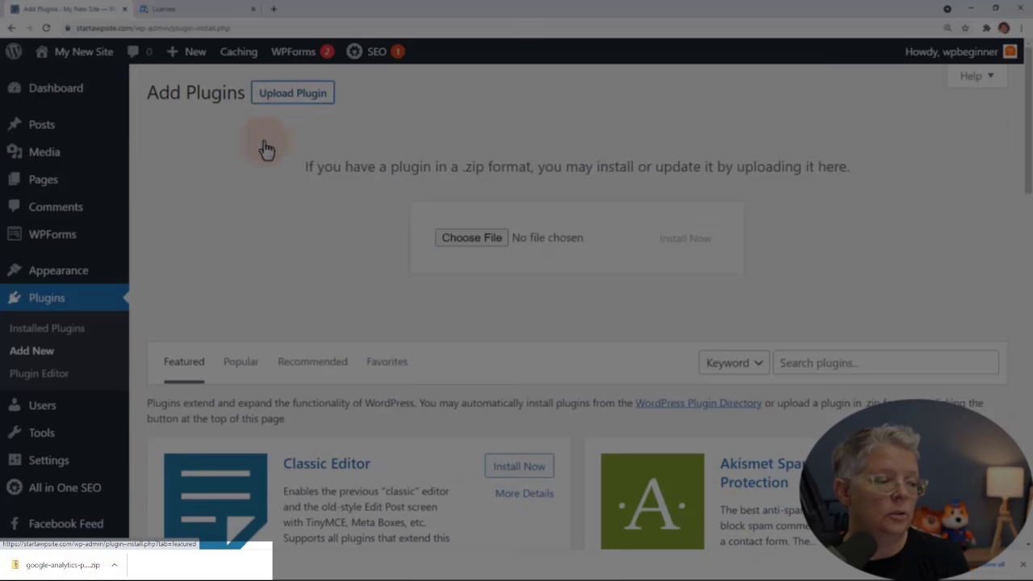
drag(64, 565, 478, 236)
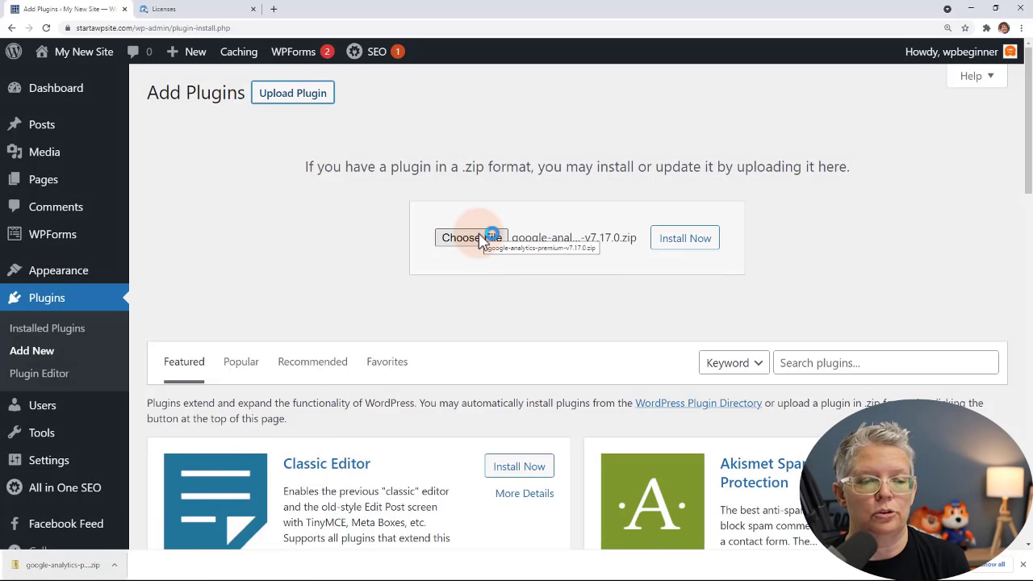
click(683, 238)
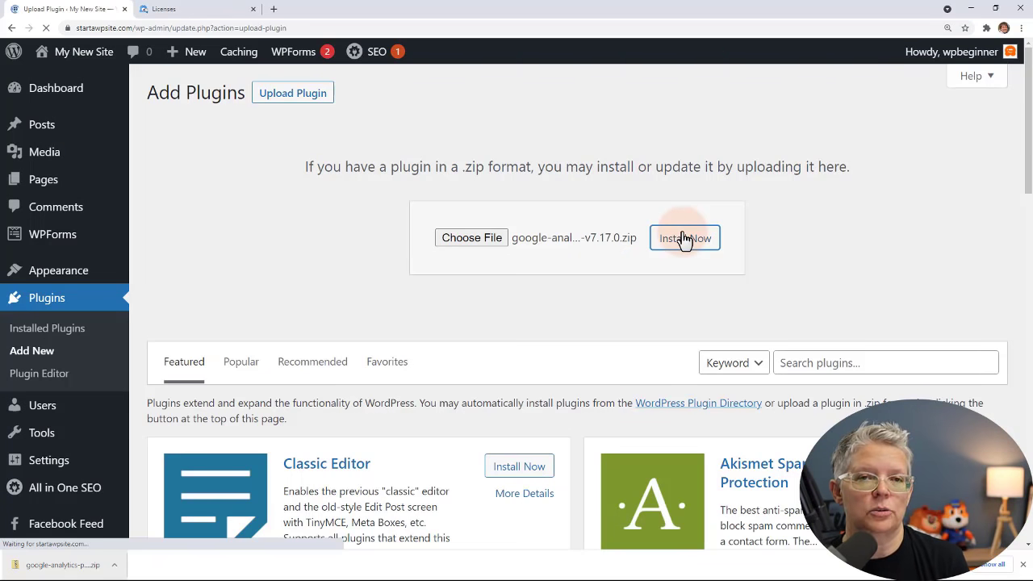
click(190, 236)
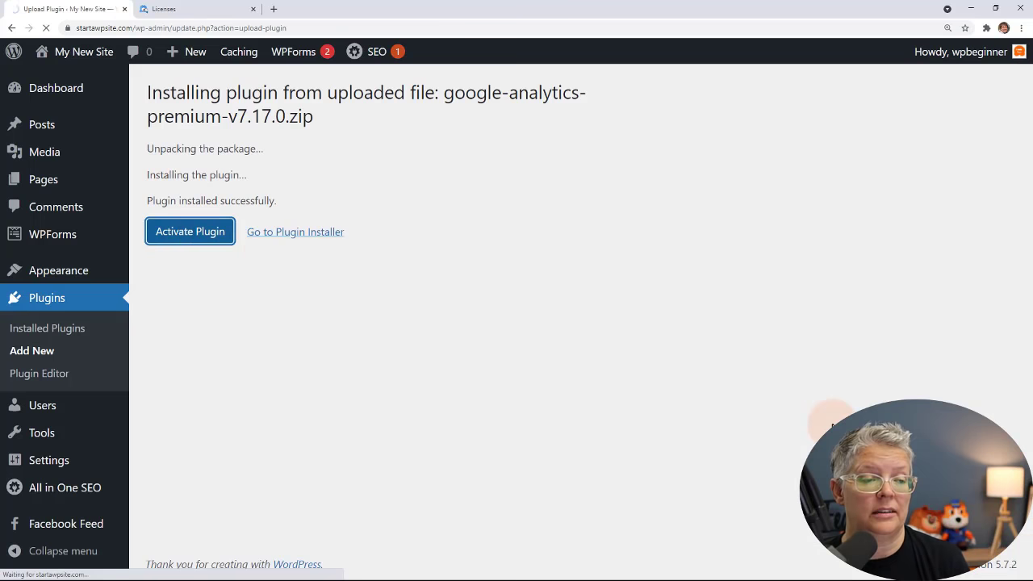
scroll(211, 376, down, 2)
scroll(211, 376, down, 1)
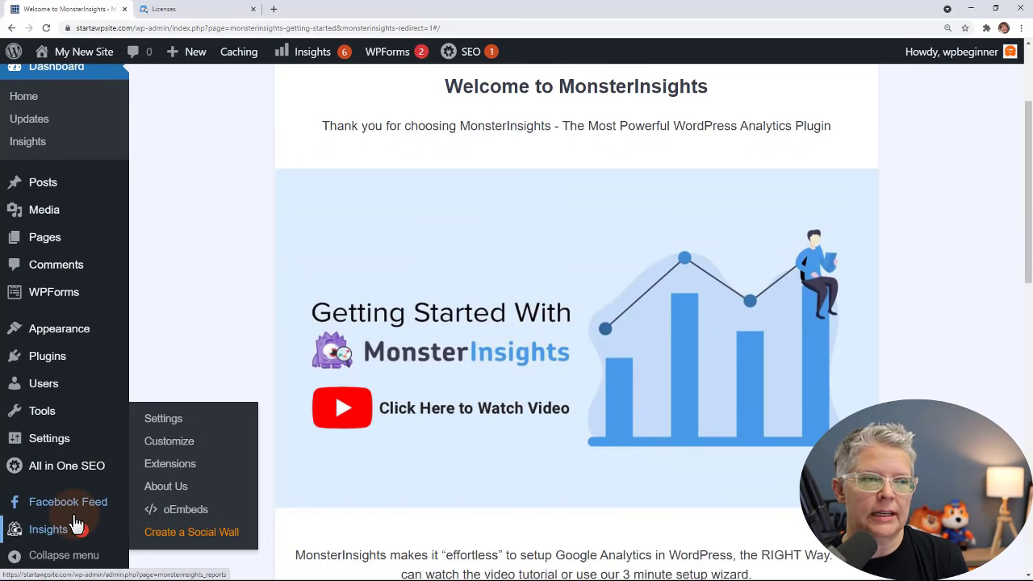
Paste the copied licence key into the License Key field under Insights > Settings, verifying Pro.
mouse_move(77, 524)
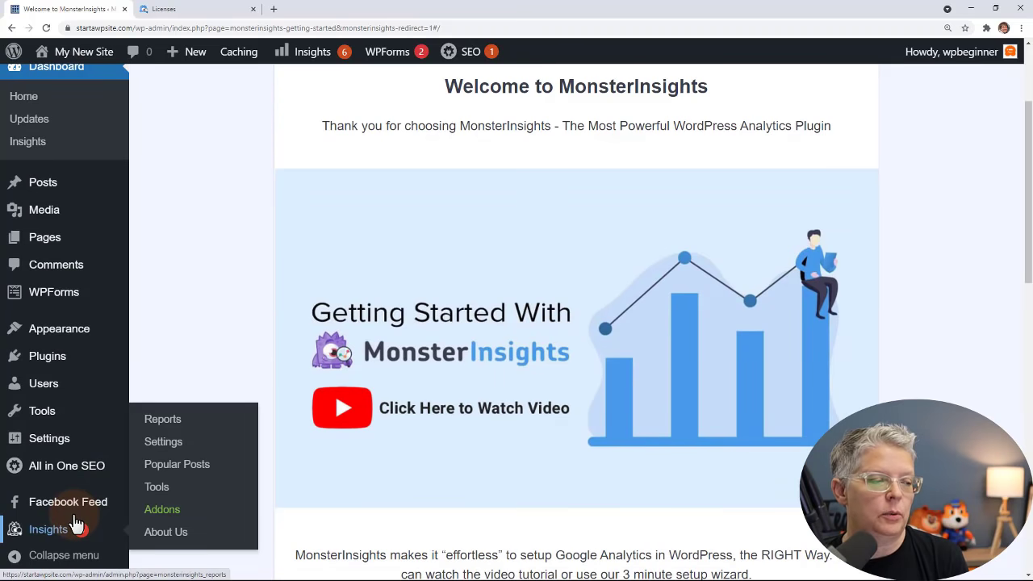
click(177, 446)
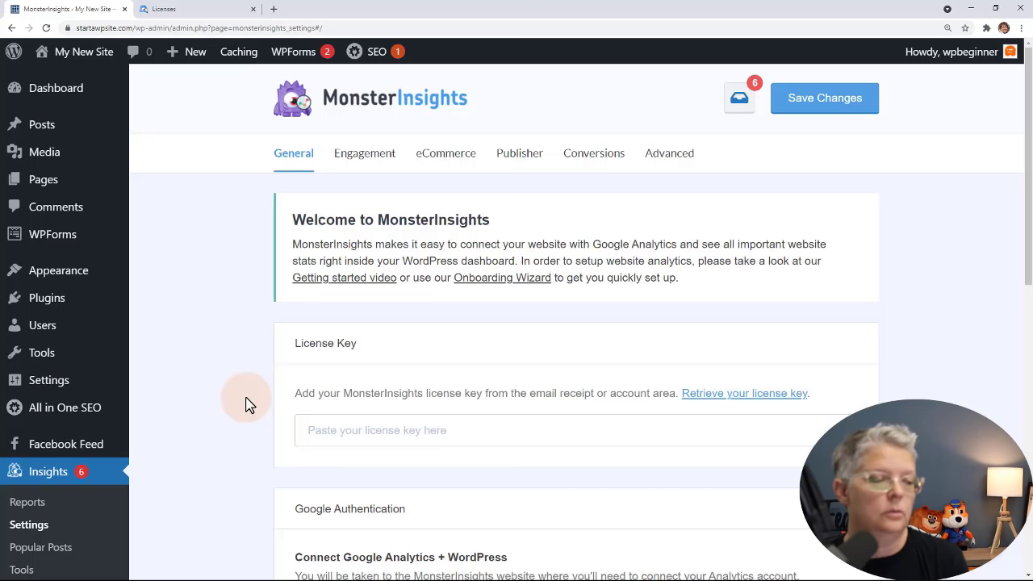
right_click(372, 424)
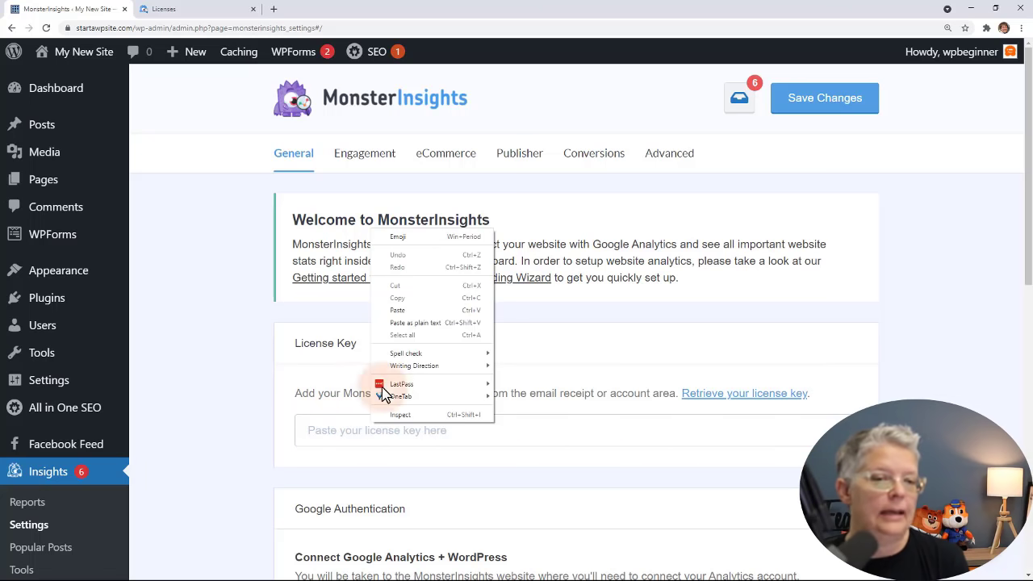
click(408, 318)
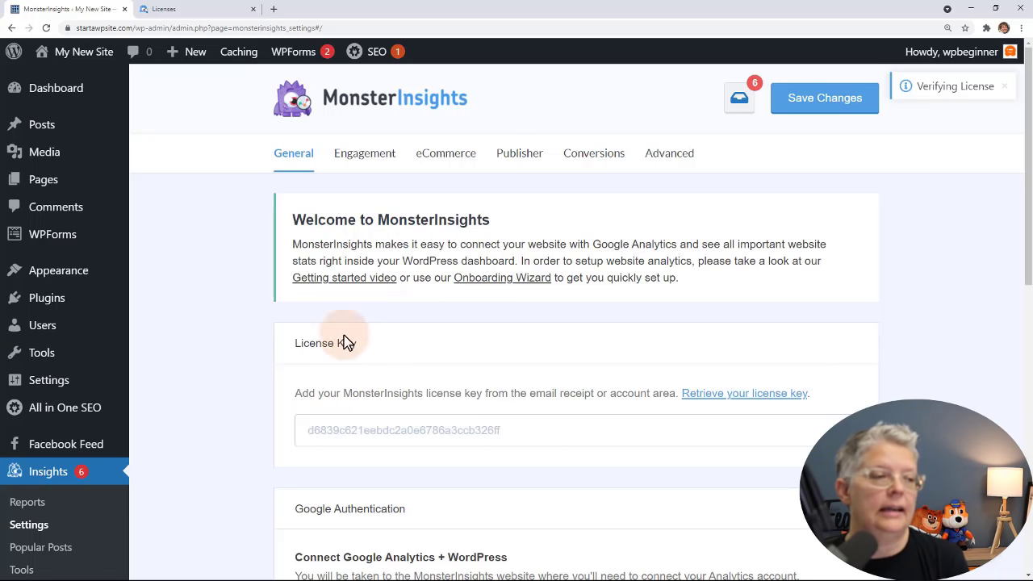
scroll(295, 357, down, 1)
scroll(295, 357, down, 5)
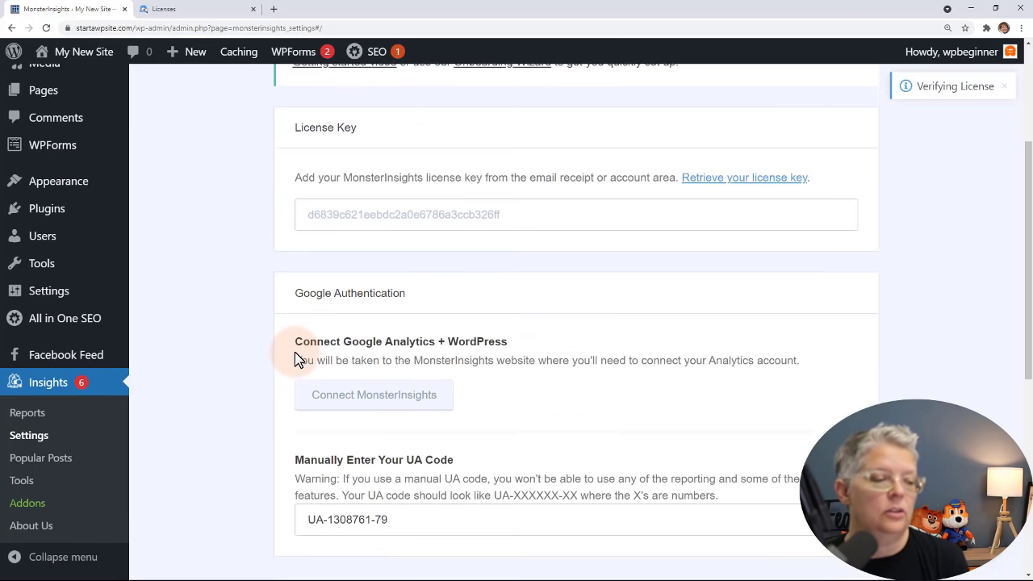
scroll(295, 357, down, 1)
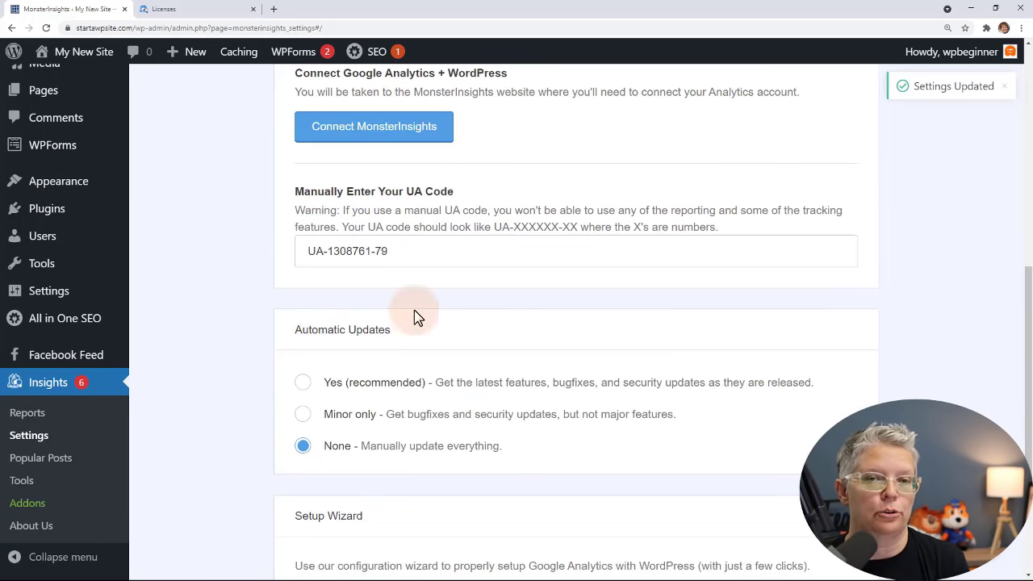
scroll(741, 201, up, 5)
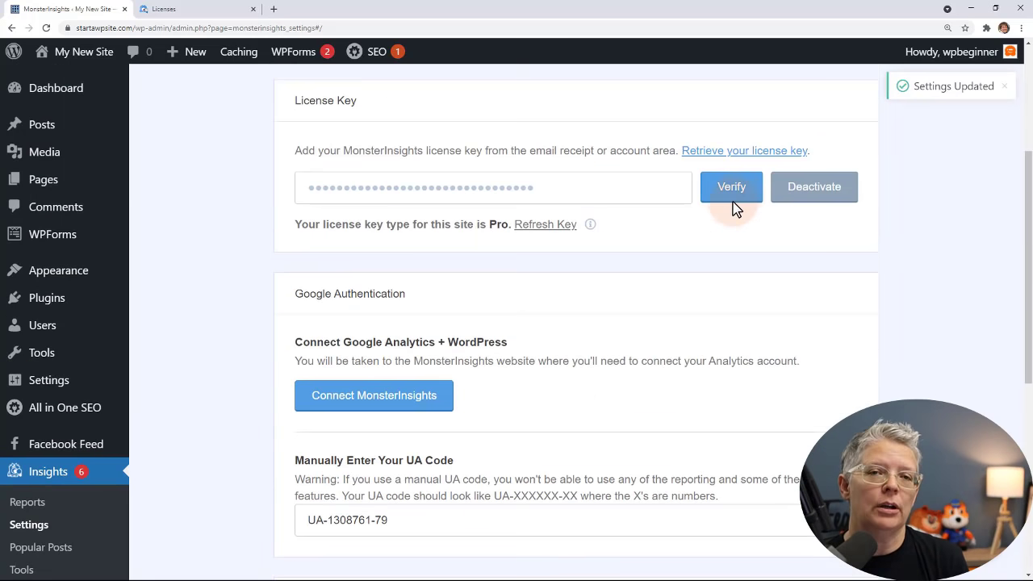
scroll(417, 476, up, 2)
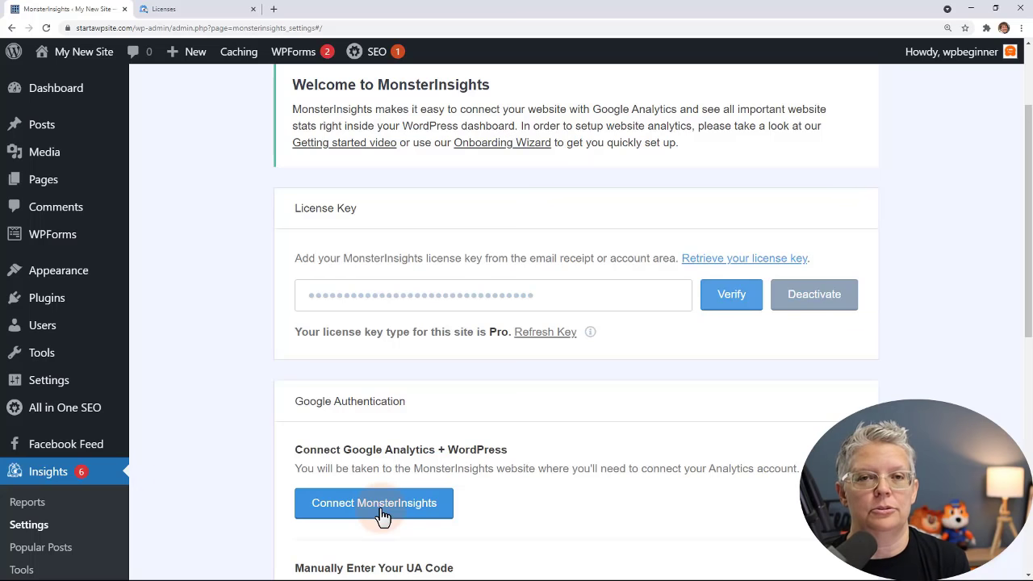
Connect Google Analytics using the blog's UA-1308761-79 profile and complete the connection.
click(382, 517)
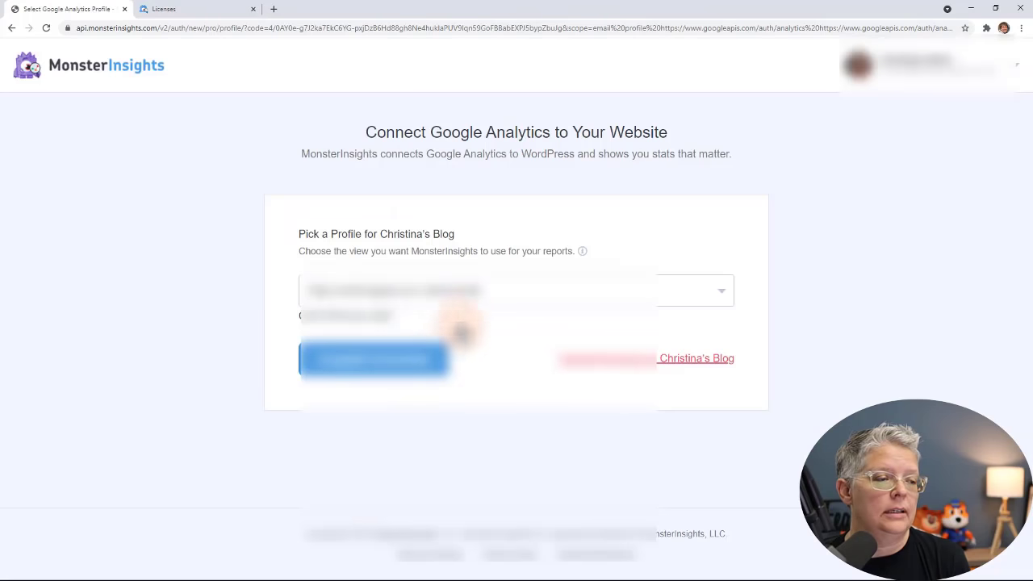
click(474, 292)
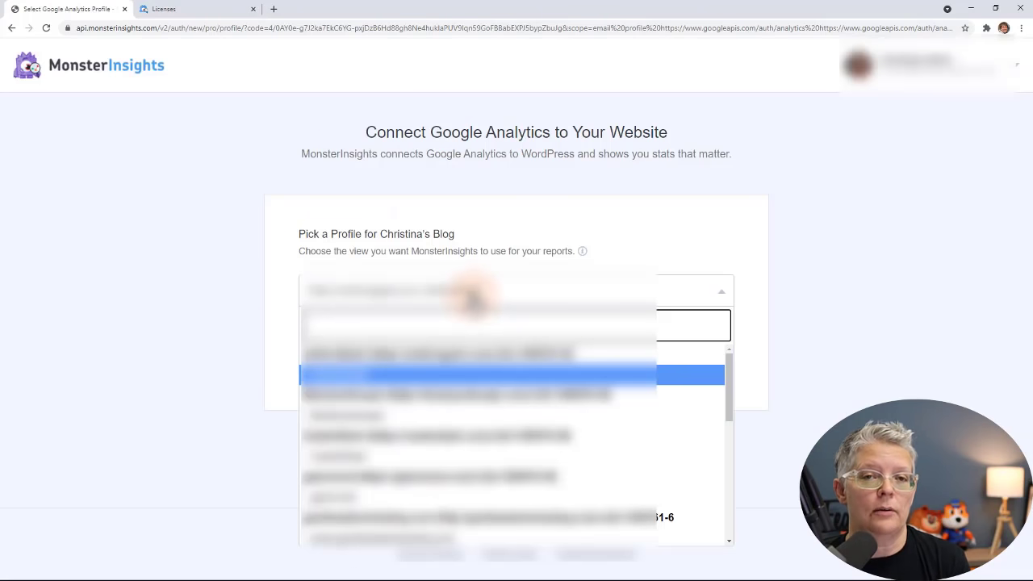
scroll(460, 415, down, 5)
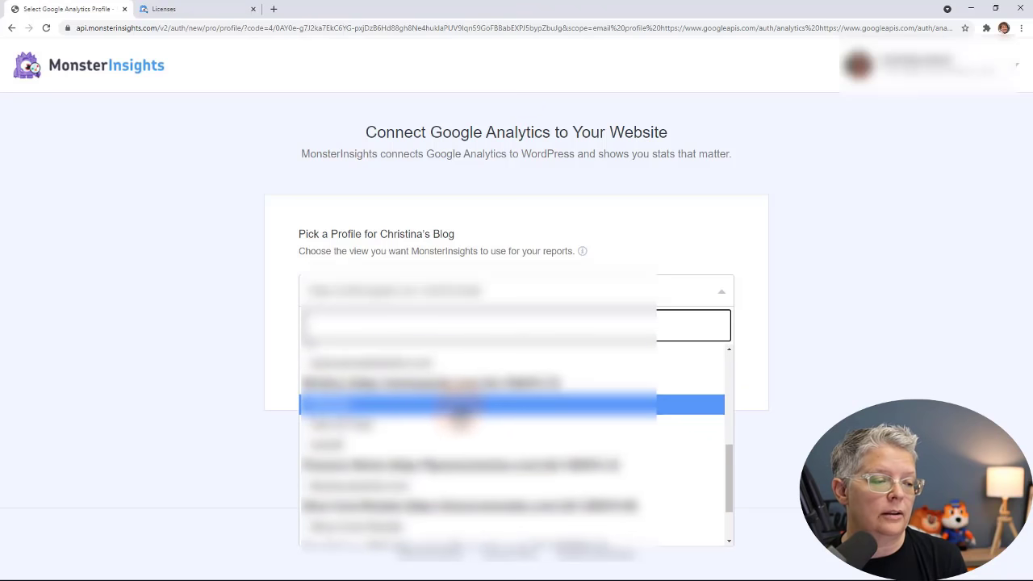
click(421, 407)
click(395, 368)
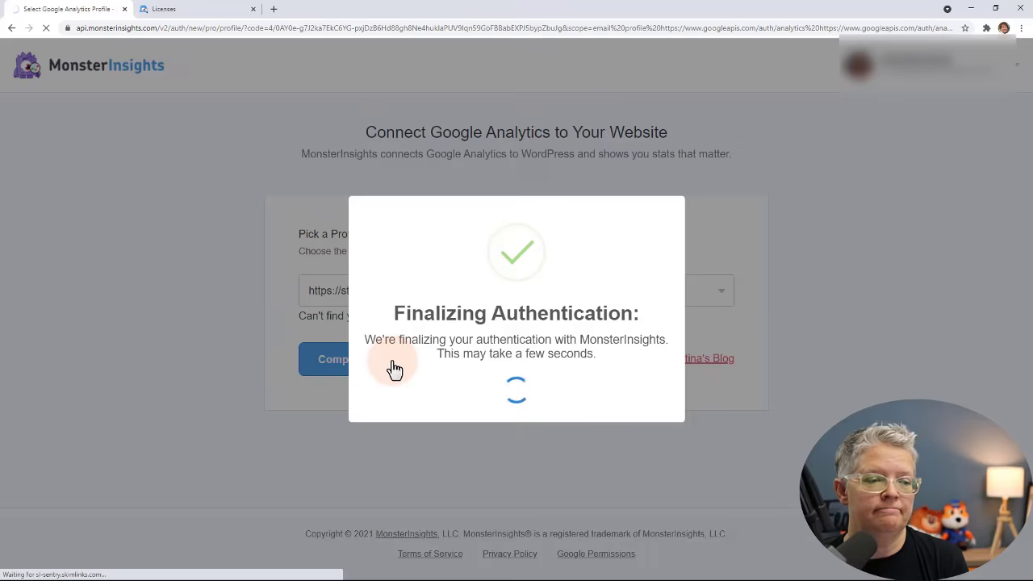
scroll(395, 369, down, 3)
Browse the 30-day Overview Report under Insights > Reports (252 sessions, 572 pageviews).
scroll(395, 369, up, 3)
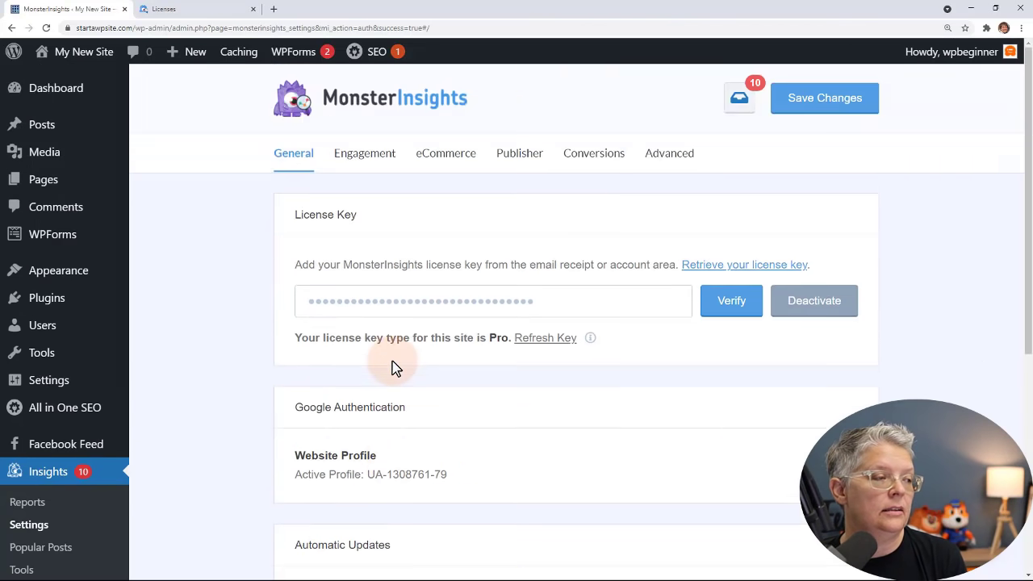
scroll(339, 375, down, 3)
click(40, 415)
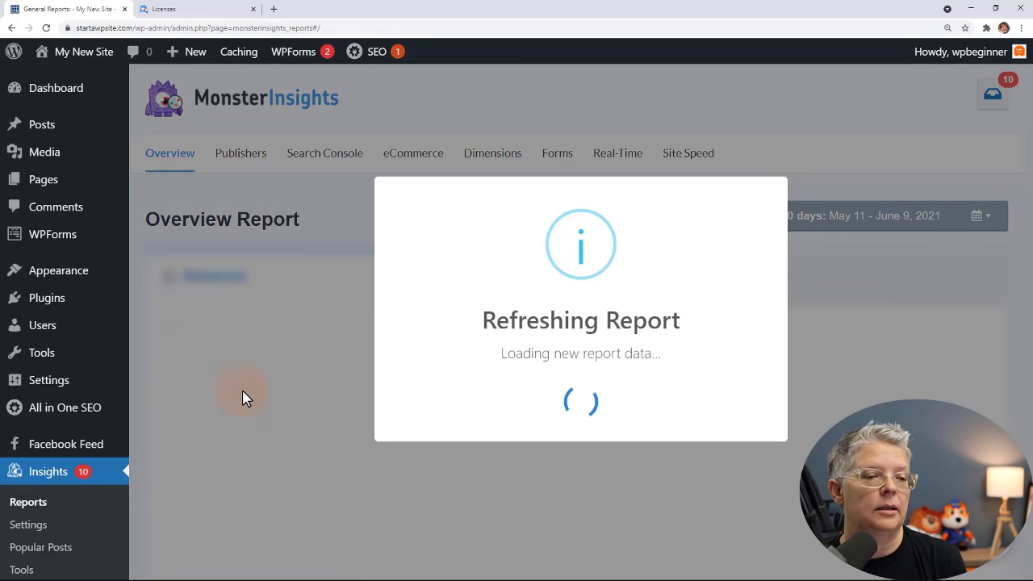
scroll(260, 396, down, 2)
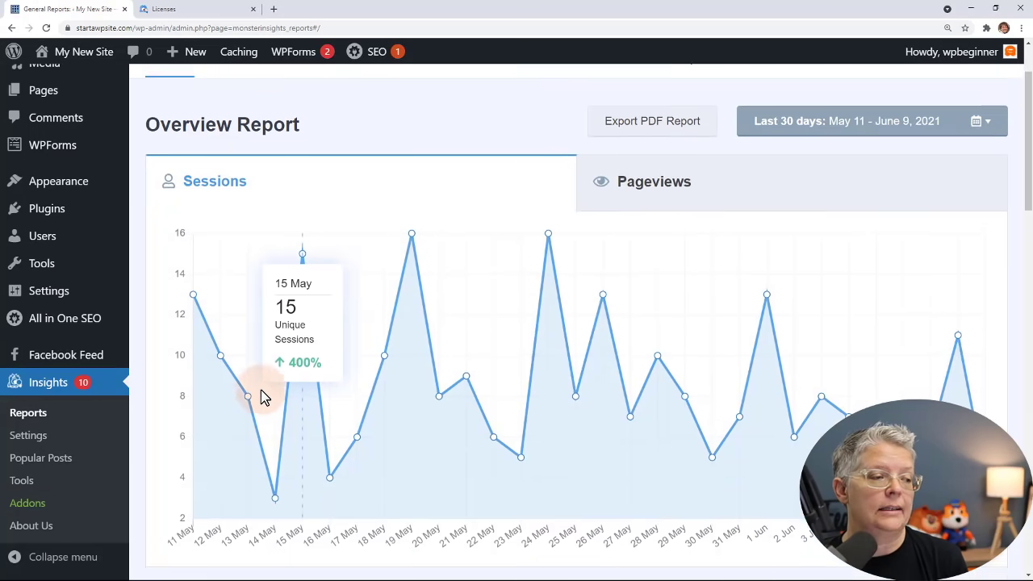
scroll(260, 396, down, 5)
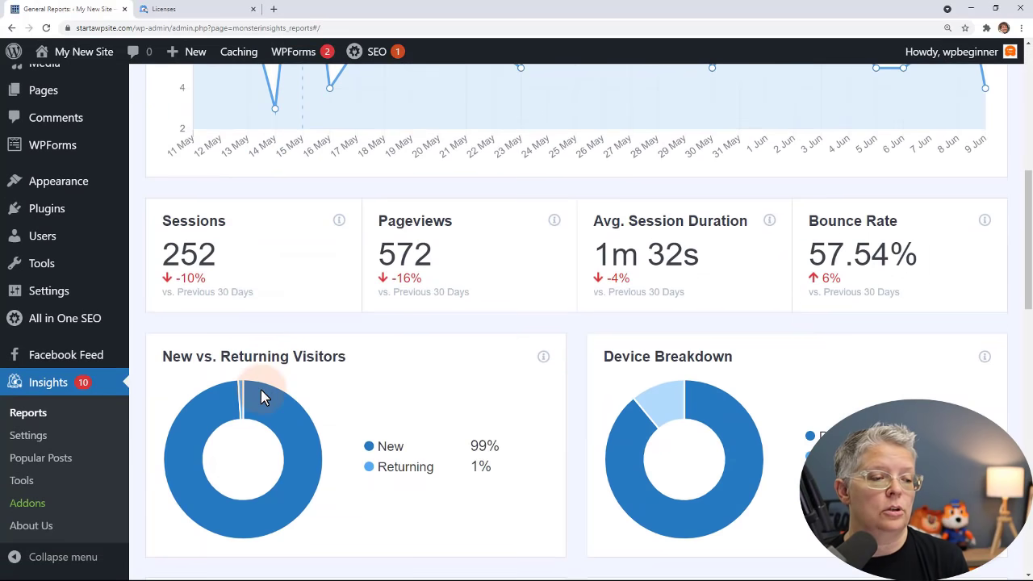
scroll(261, 396, down, 1)
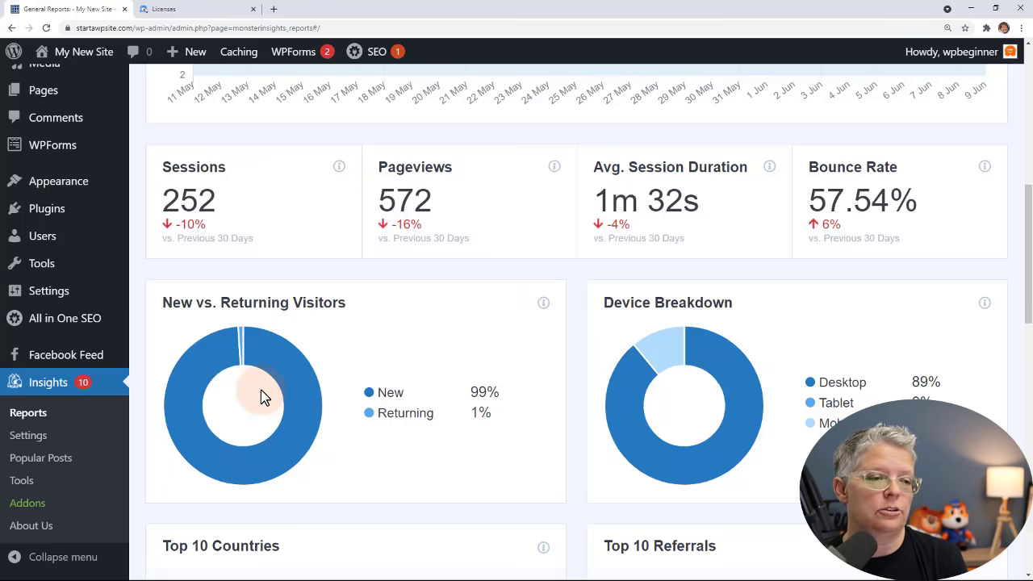
scroll(260, 396, down, 1)
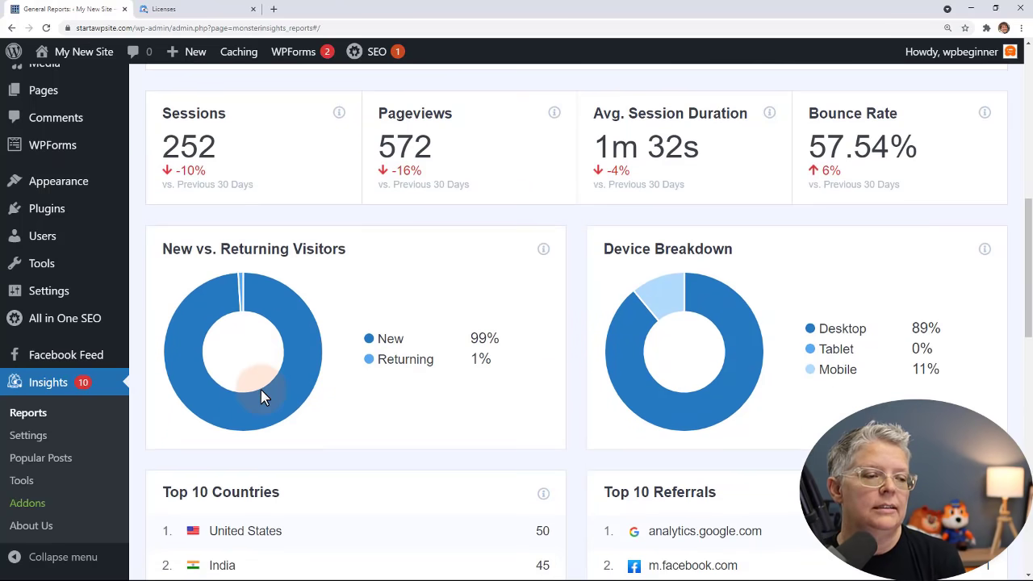
scroll(260, 396, up, 8)
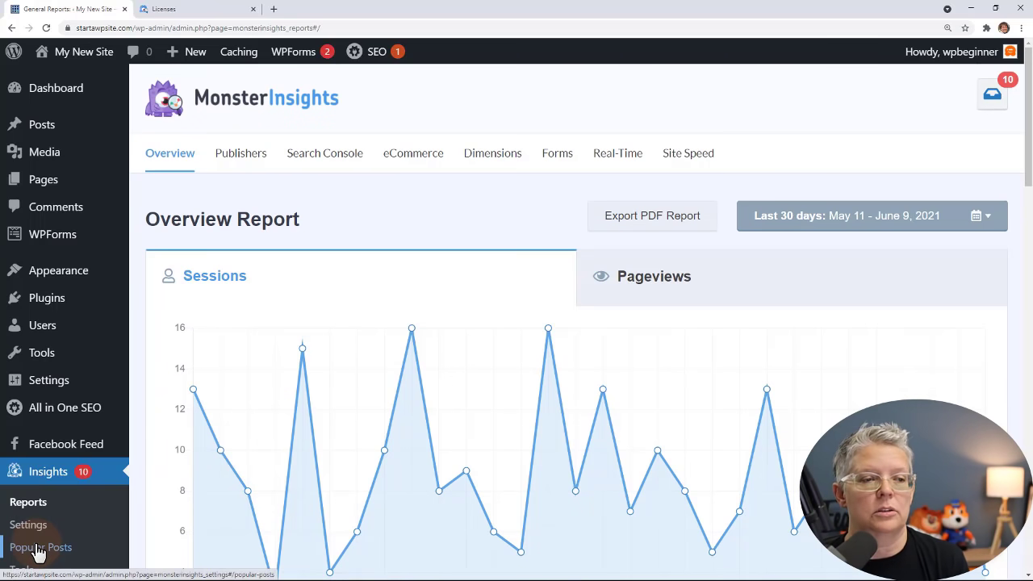
Bring up the Popular Posts Widget settings under Insights > Popular Posts.
click(38, 548)
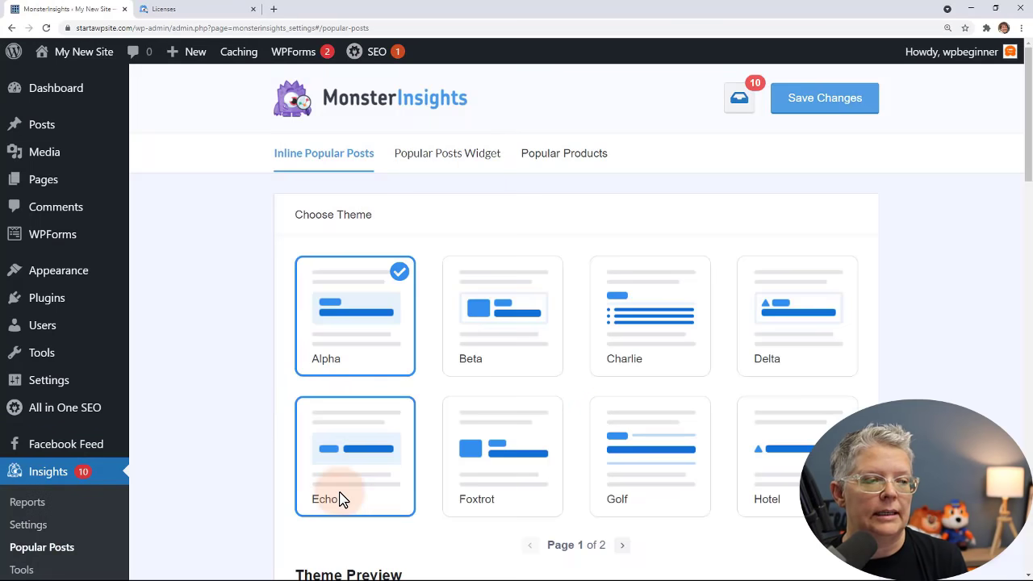
click(433, 161)
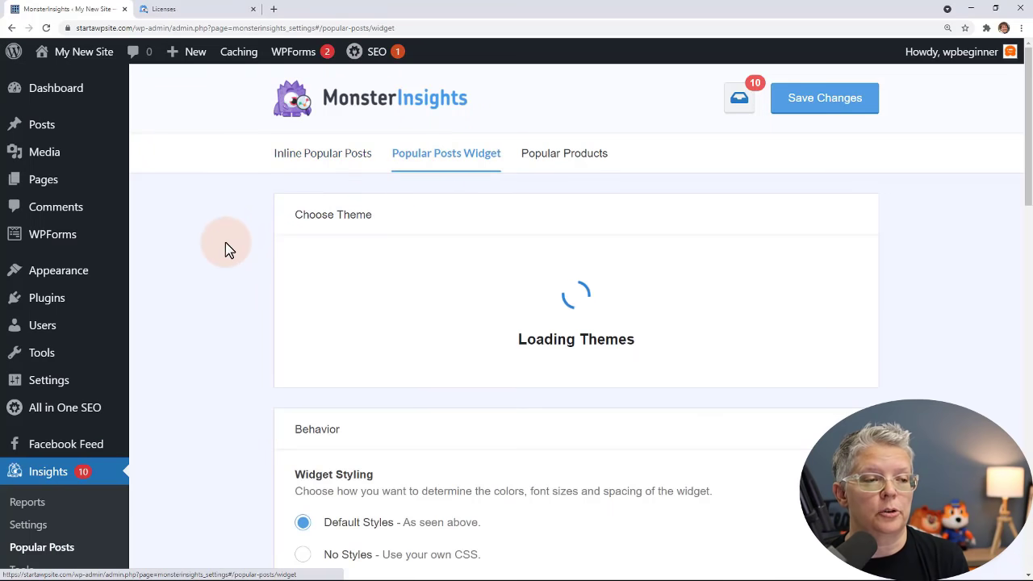
scroll(226, 251, down, 3)
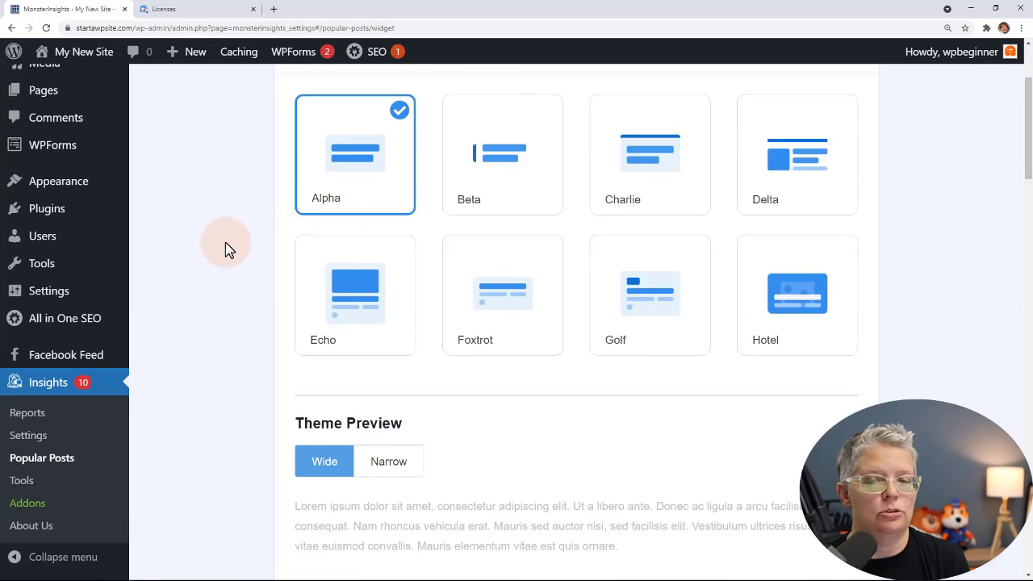
Try the Beta, Foxtrot and Golf themes, settle on Hotel, and compare narrow and wide previews.
click(502, 201)
scroll(272, 305, down, 1)
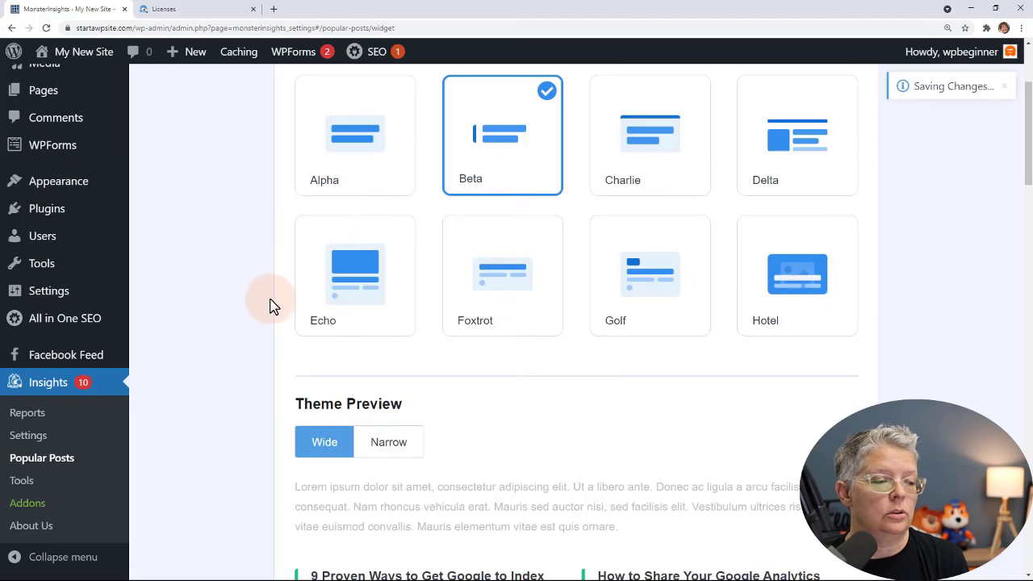
scroll(270, 305, down, 4)
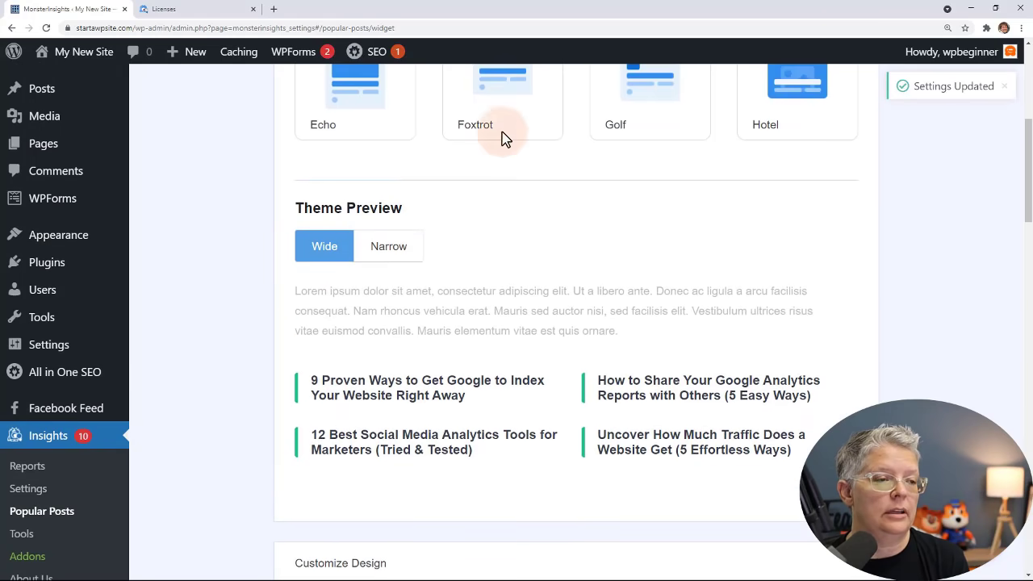
click(502, 133)
click(645, 121)
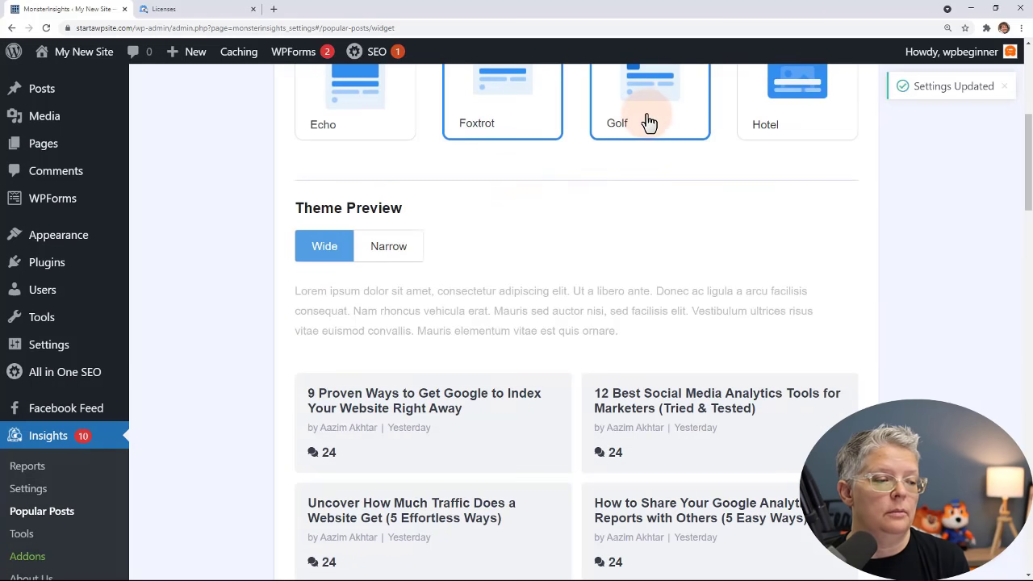
click(781, 135)
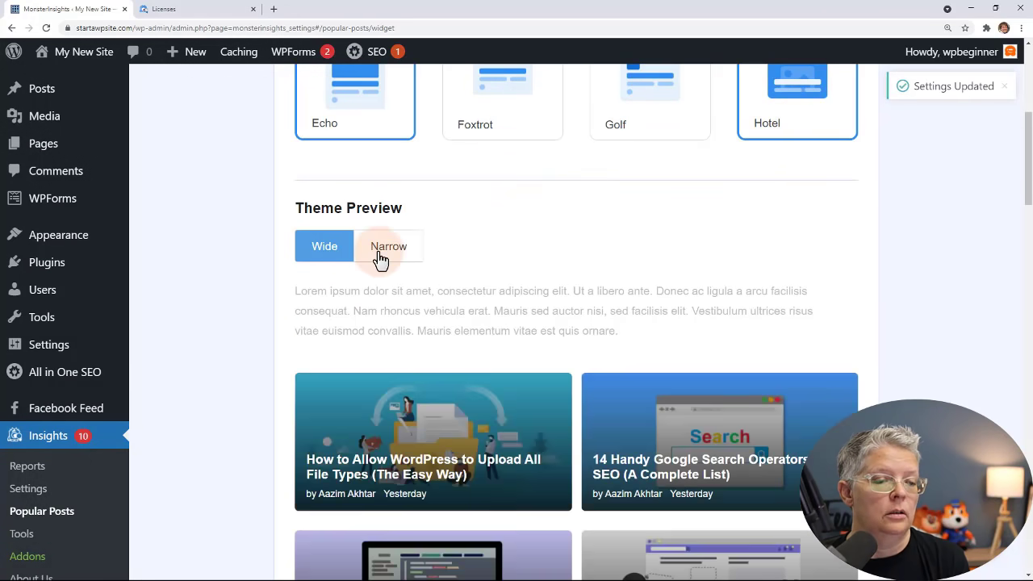
click(381, 257)
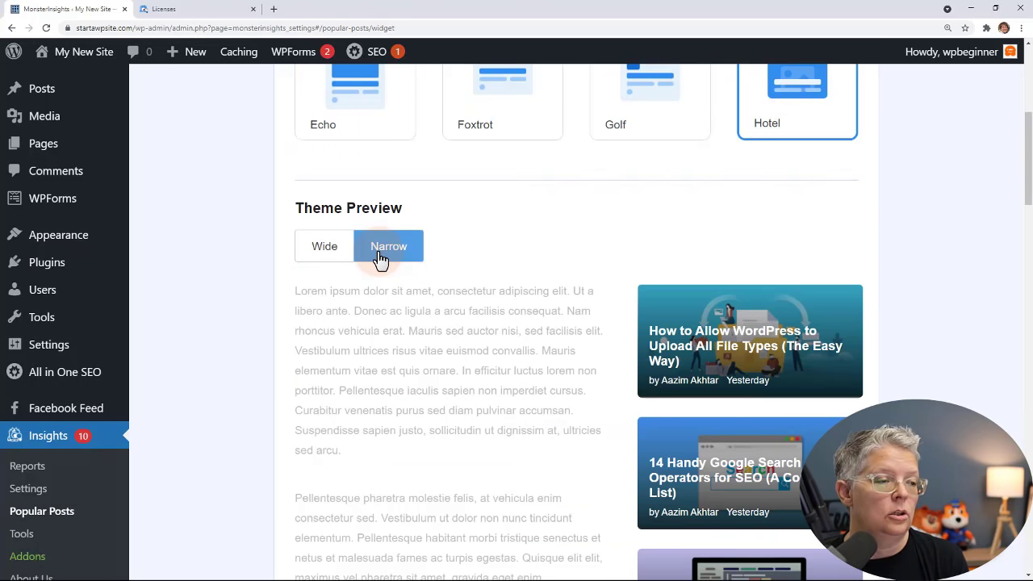
click(334, 257)
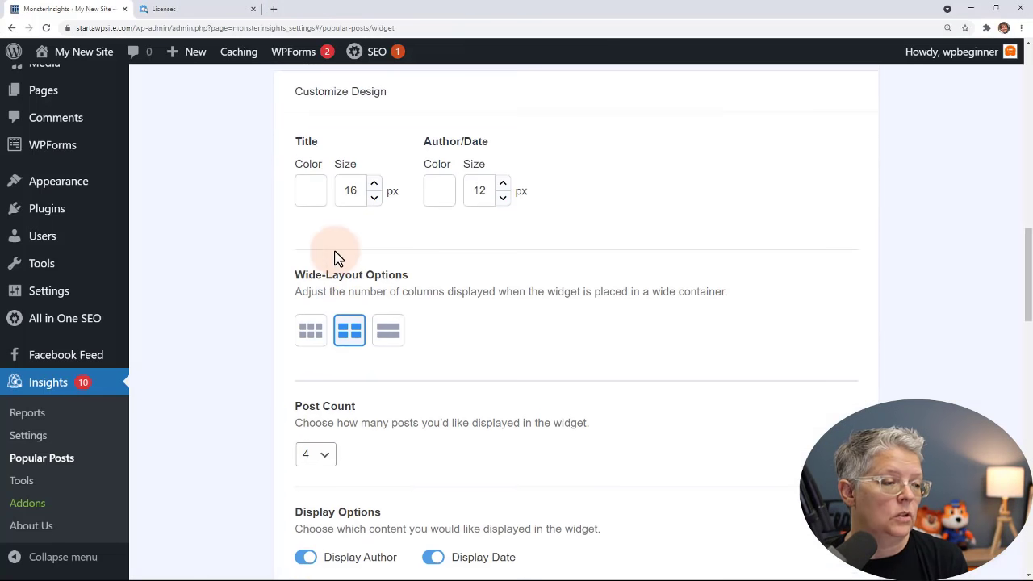
Set the widget's wide layout to a single column and its post count to 3.
scroll(334, 258, down, 1)
scroll(282, 129, up, 1)
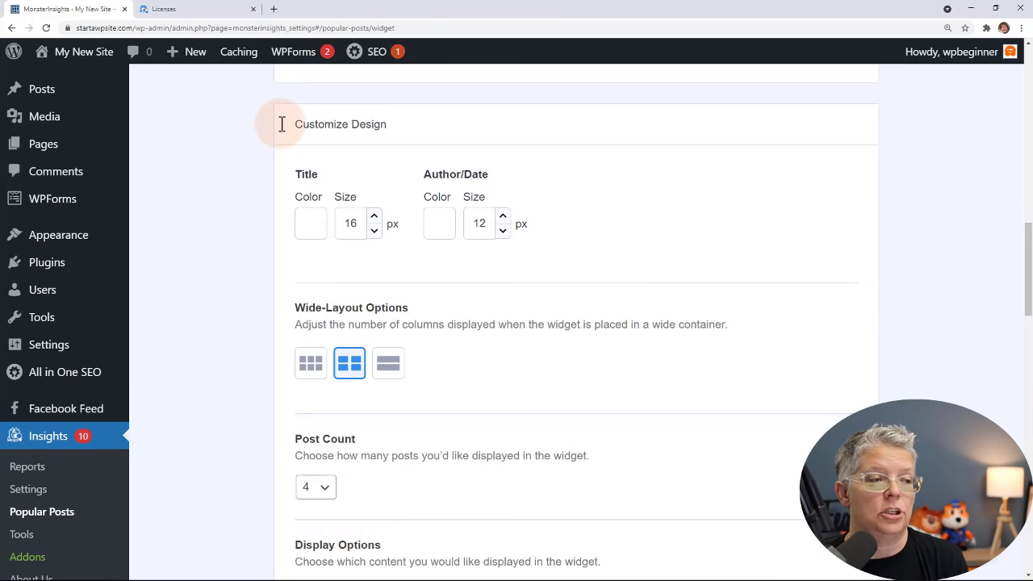
click(311, 363)
scroll(316, 373, down, 2)
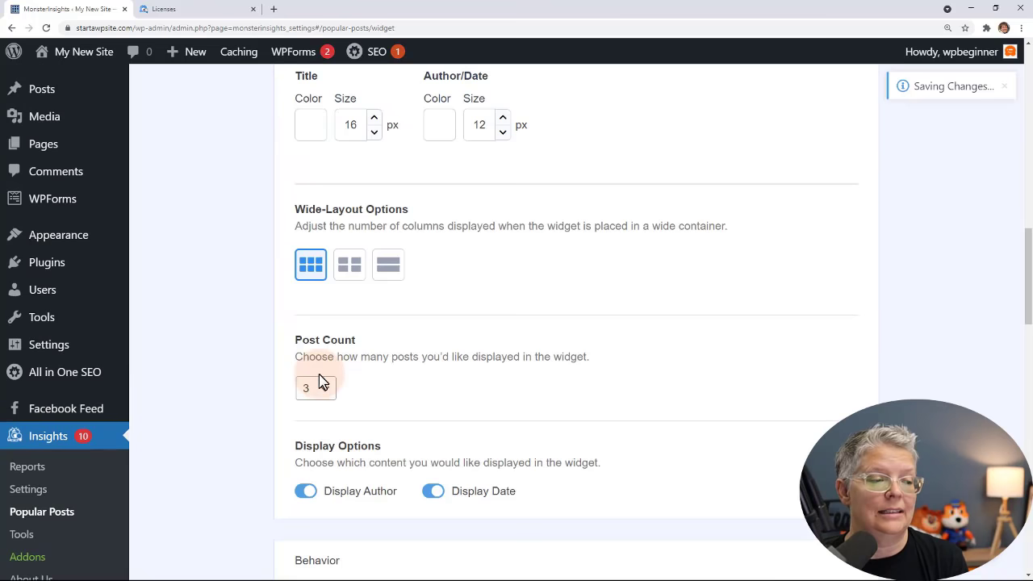
click(389, 272)
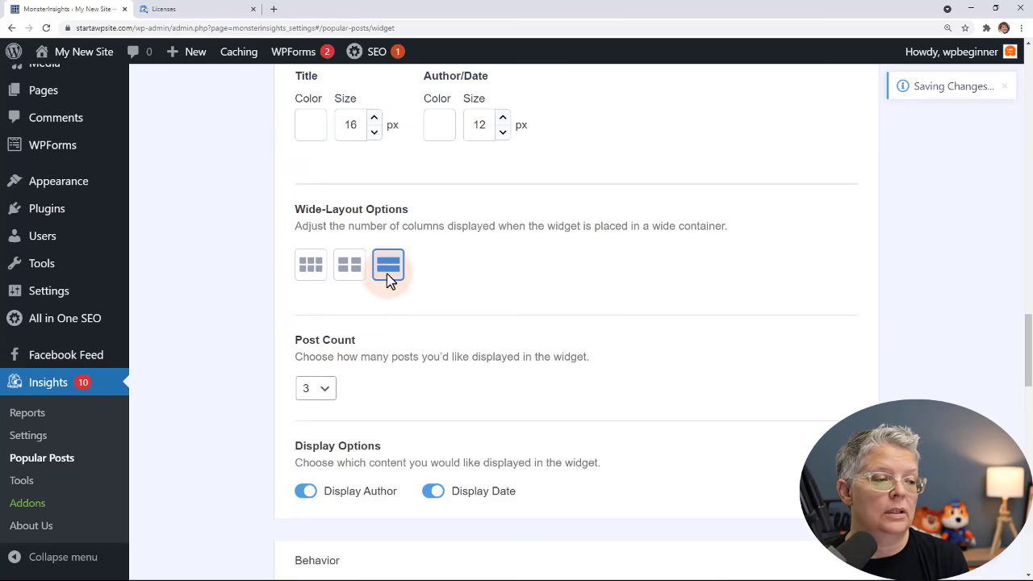
click(311, 387)
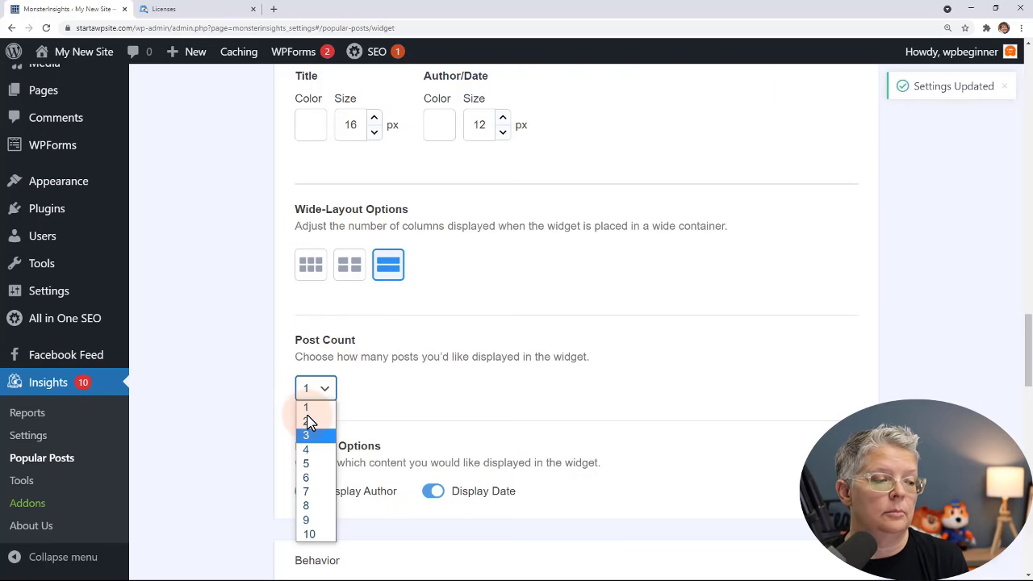
click(309, 421)
scroll(253, 265, down, 12)
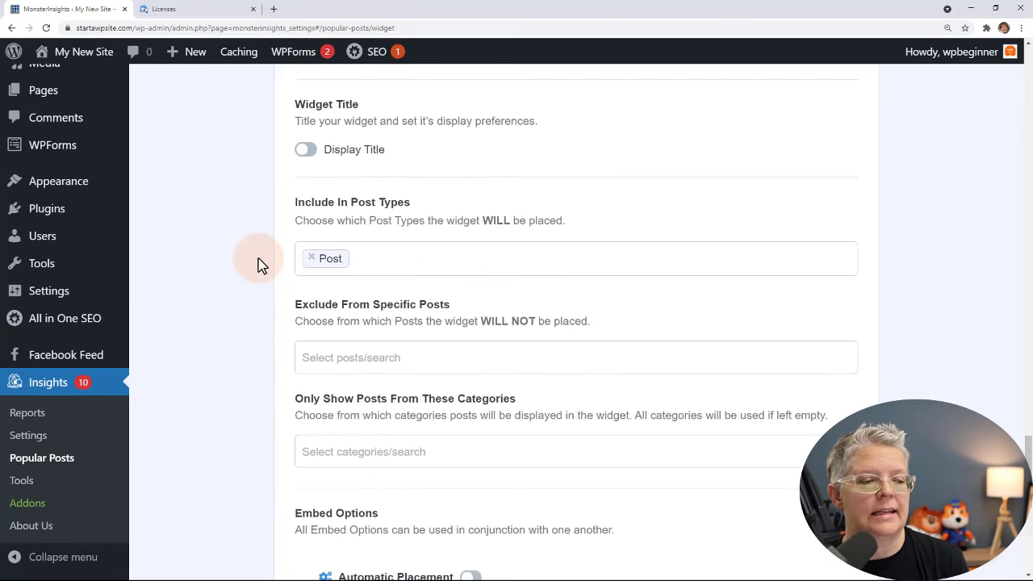
scroll(258, 266, down, 5)
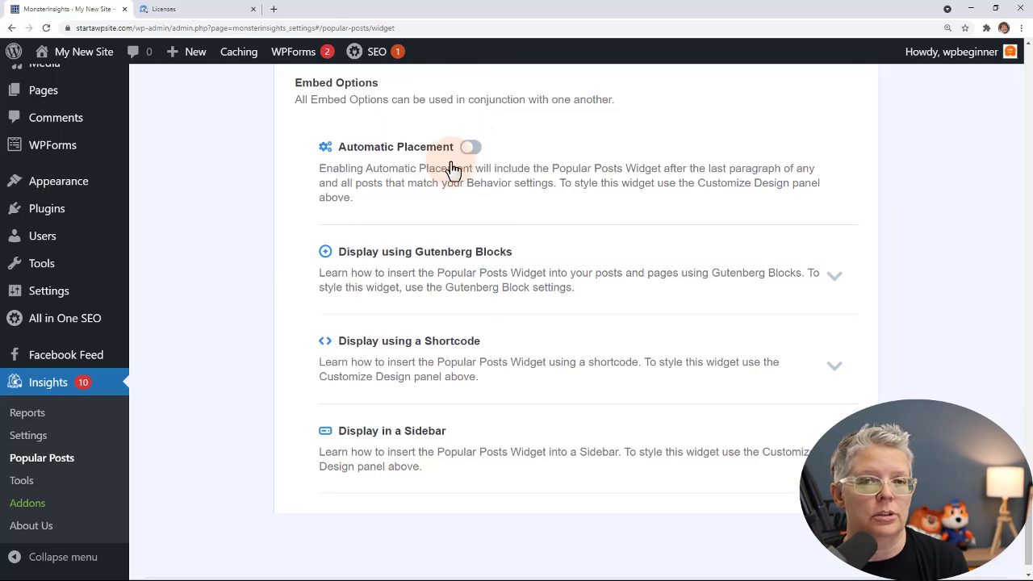
Enable Automatic Placement under Embed Options and save the Popular Posts widget settings.
click(472, 147)
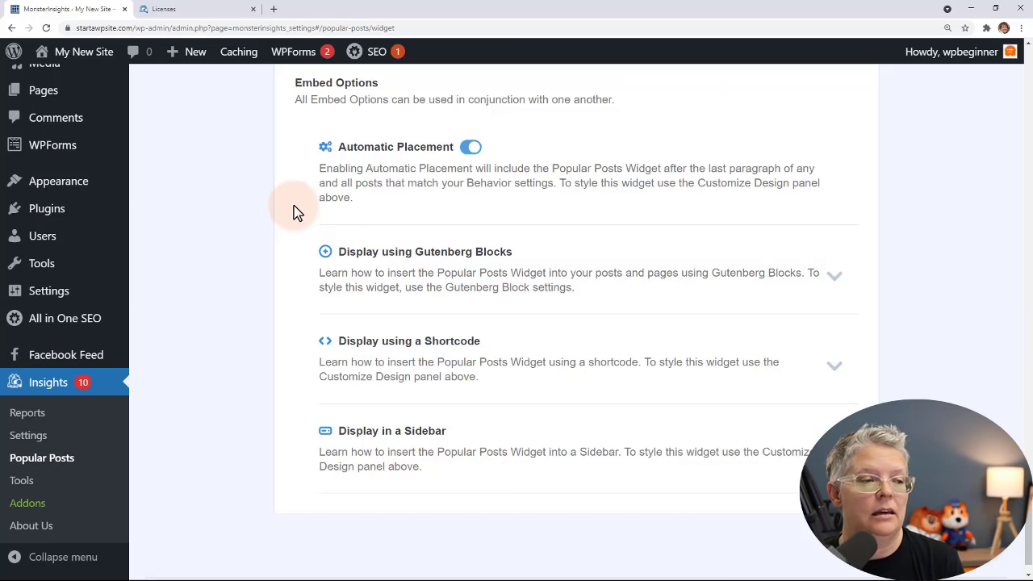
scroll(546, 374, up, 15)
scroll(546, 375, up, 1)
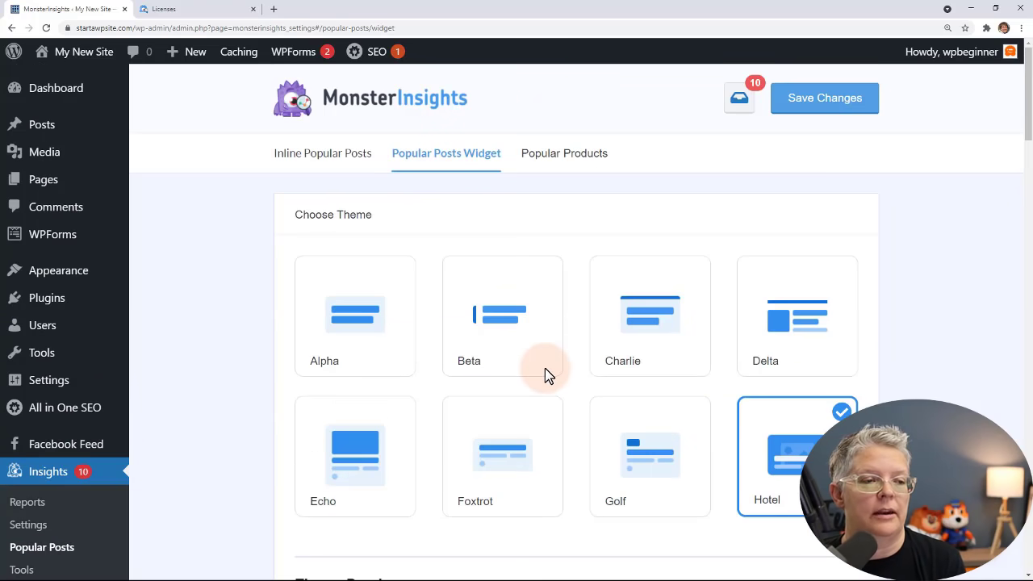
click(823, 99)
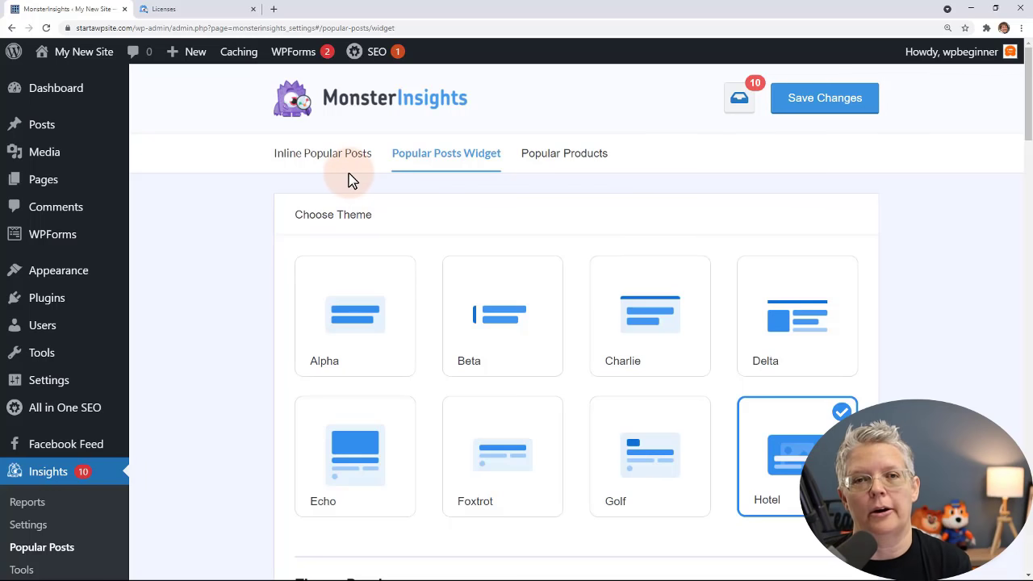
mouse_move(108, 122)
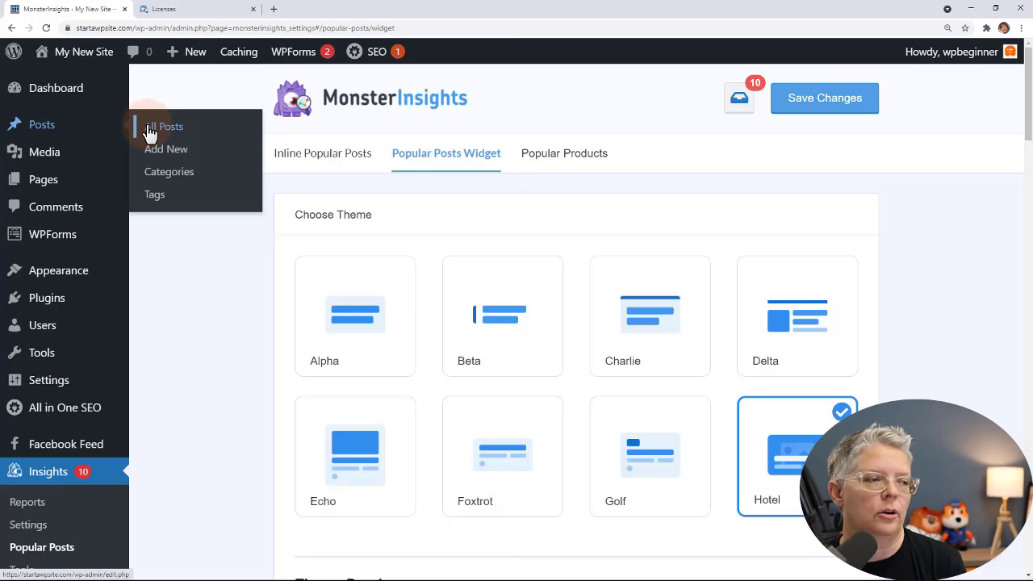
Open the conversion tracking guide from All Posts and add an empty block under its 'What is Conversion Tracking' heading.
click(197, 166)
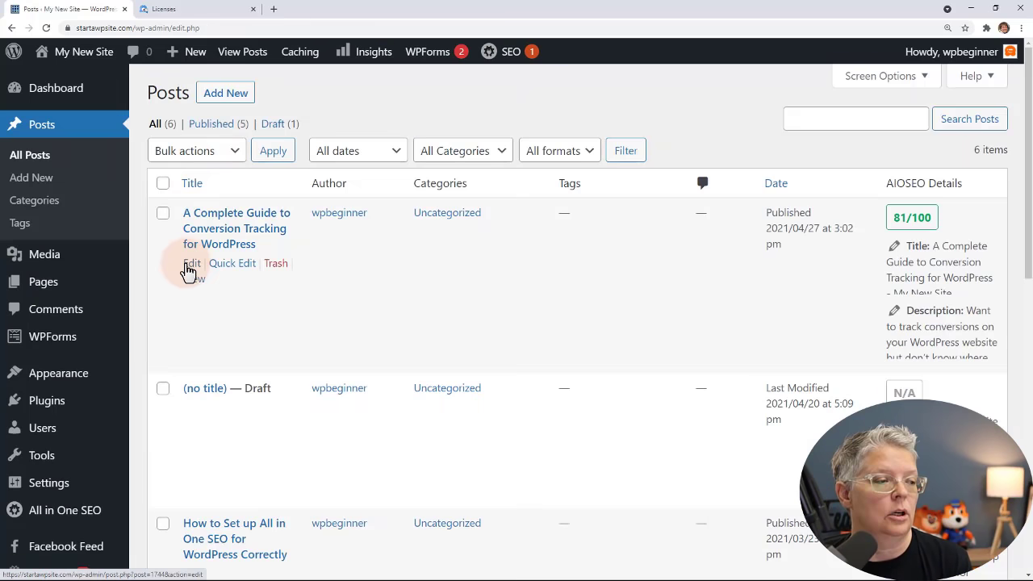
click(188, 270)
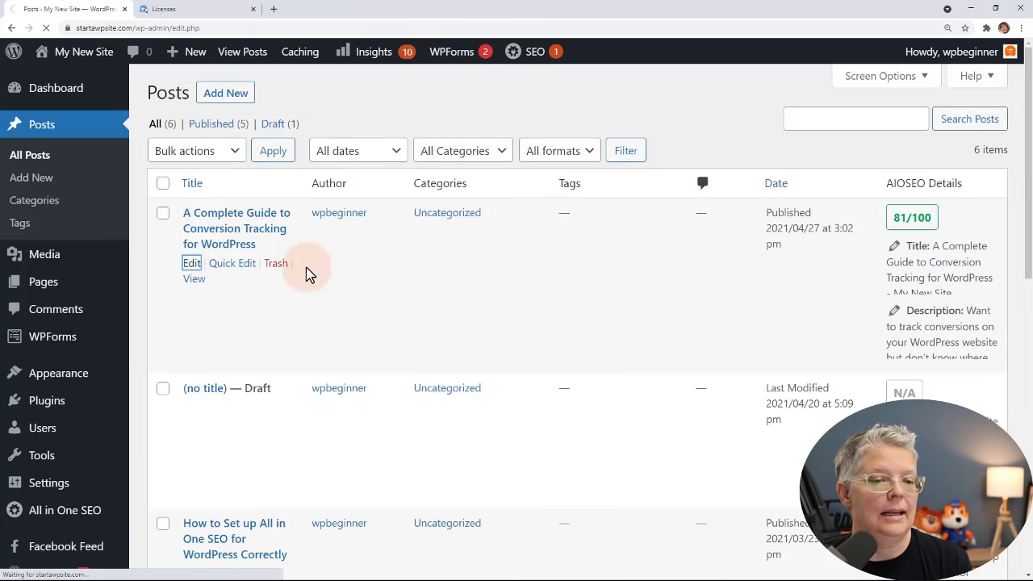
scroll(359, 282, down, 3)
click(372, 337)
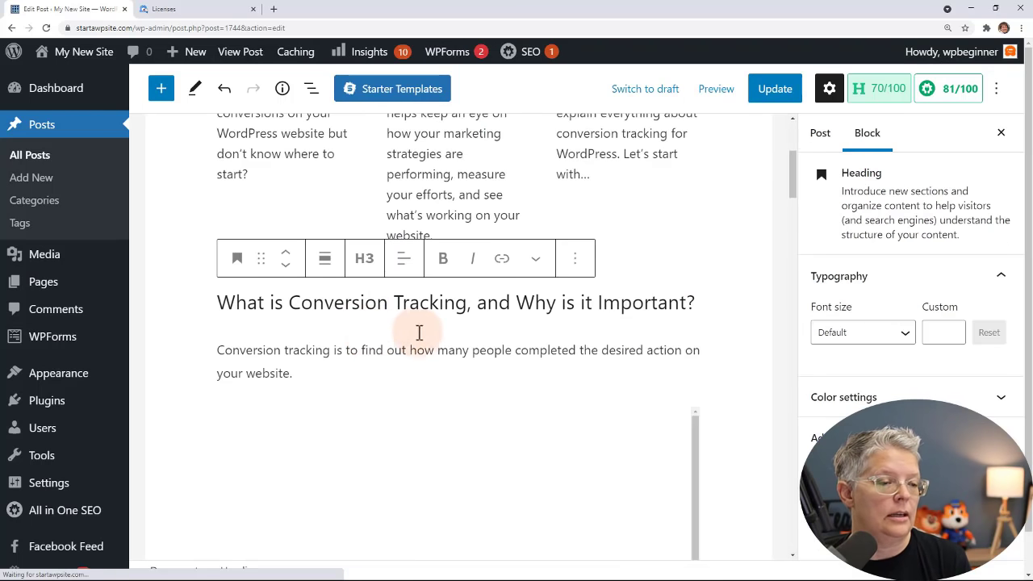
click(702, 310)
click(700, 308)
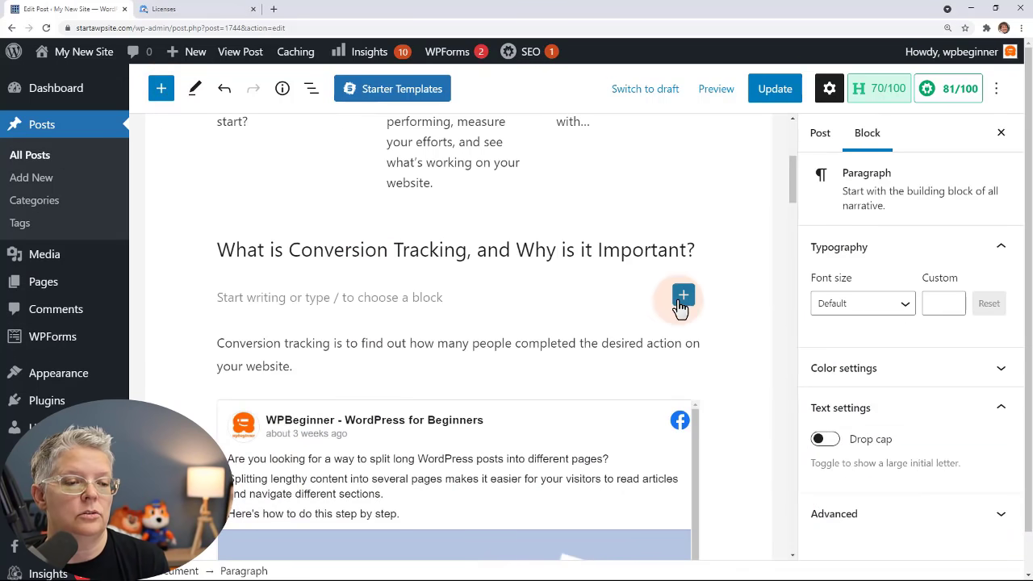
Insert a Popular Posts block below the conversion tracking heading by searching 'popul'.
click(683, 297)
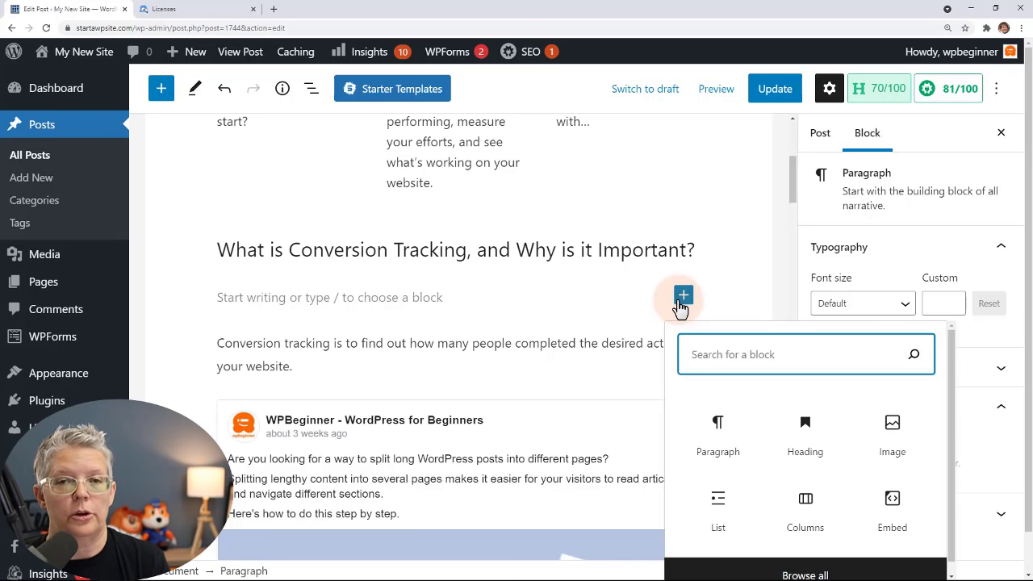
text(popul)
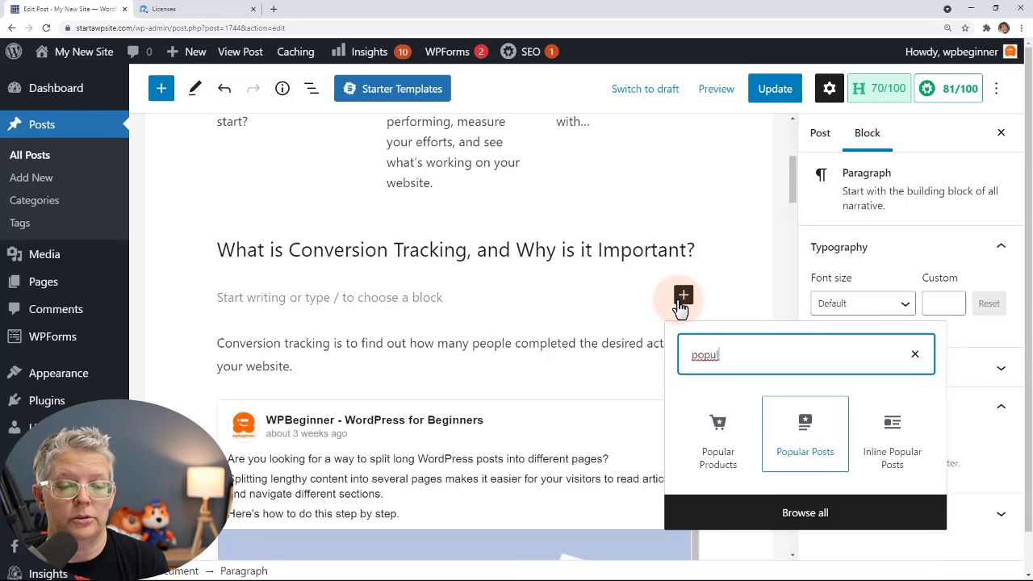
click(804, 436)
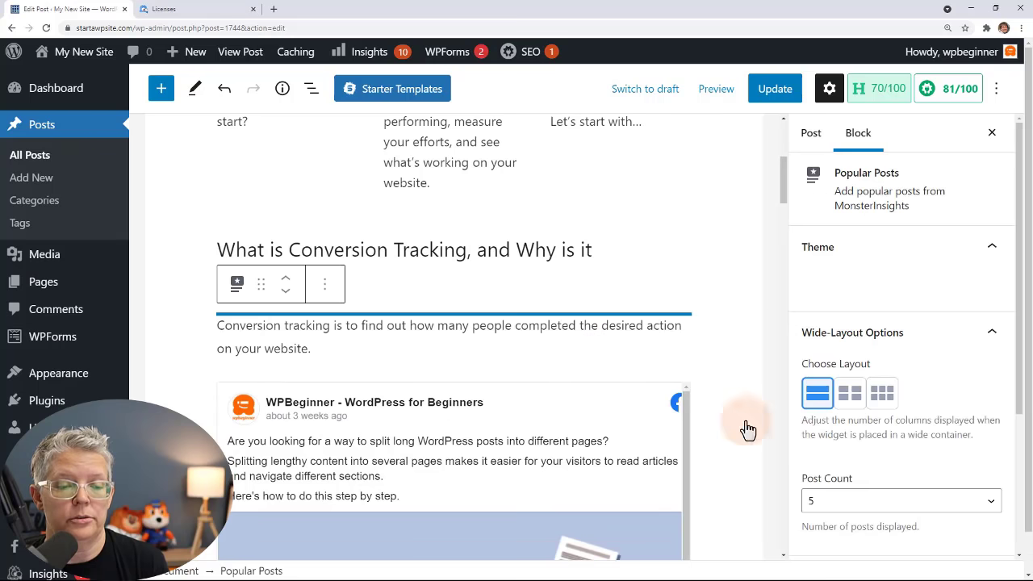
Style the Popular Posts block with the Echo theme and limit it to 3 posts.
scroll(604, 352, down, 3)
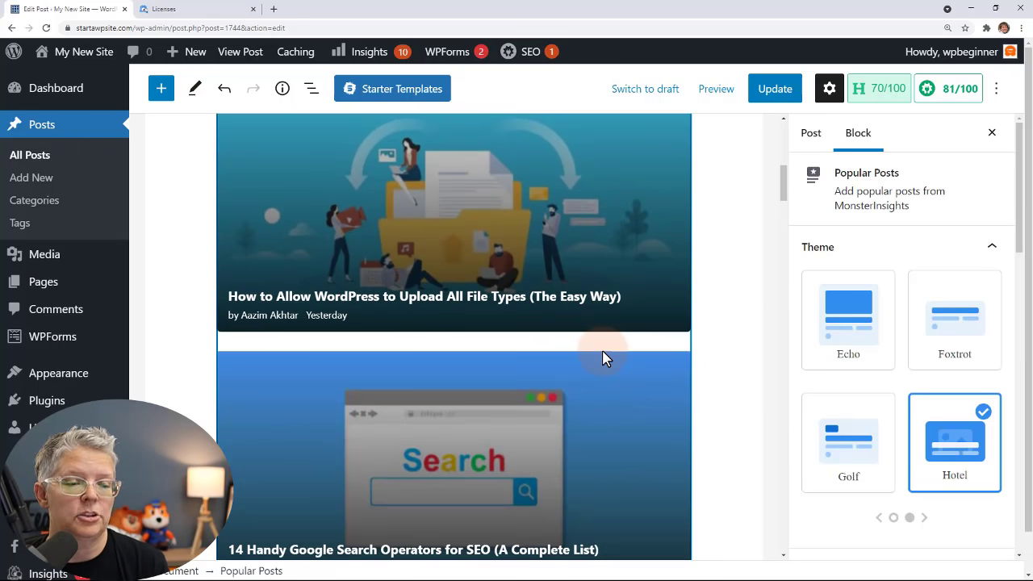
click(932, 343)
click(858, 348)
scroll(857, 335, down, 5)
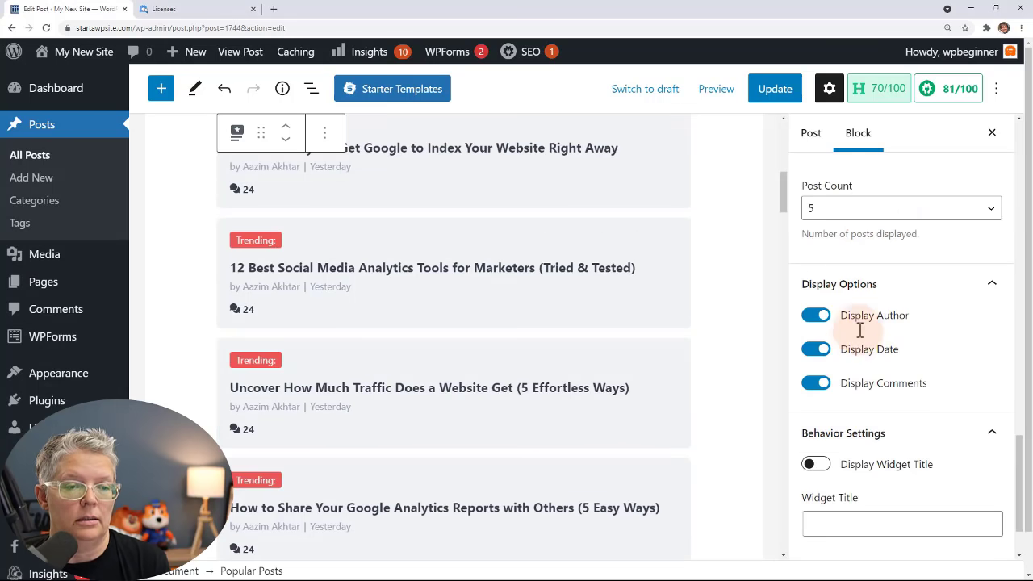
click(870, 208)
click(855, 258)
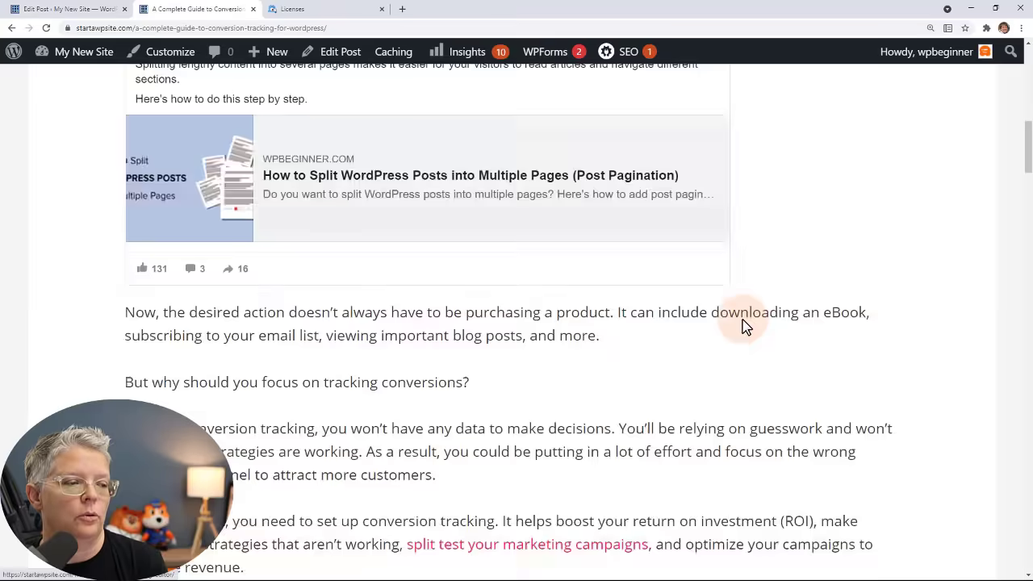
Scroll up and down the live conversion tracking post to check the Trending popular posts block.
scroll(742, 325, up, 6)
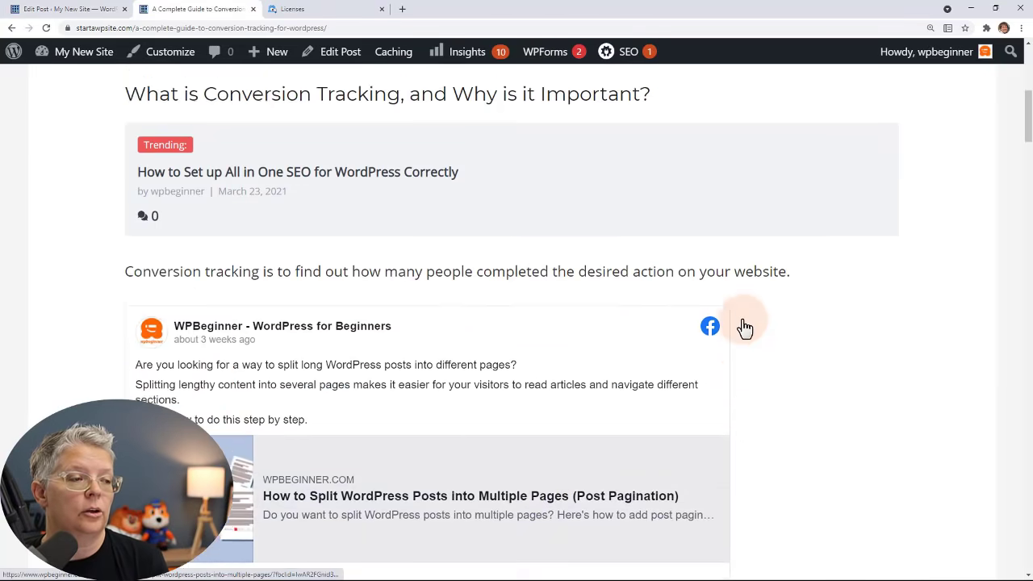
scroll(742, 325, up, 2)
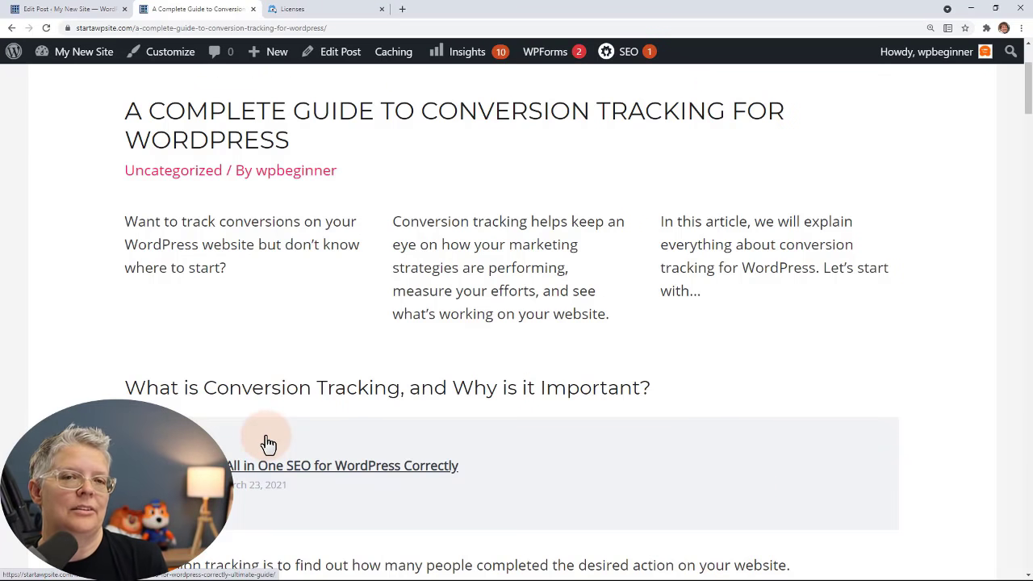
scroll(269, 443, down, 15)
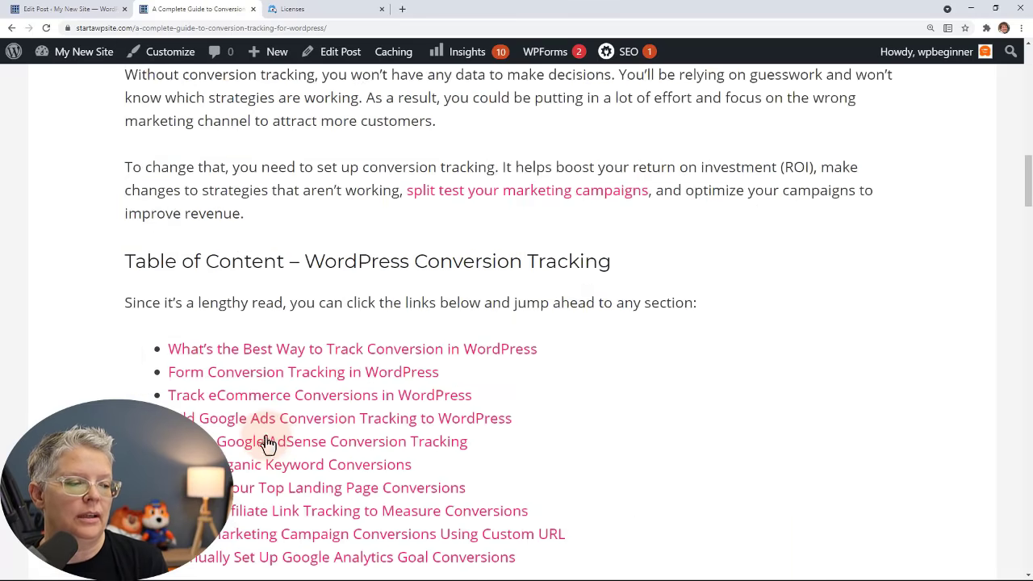
scroll(268, 443, down, 13)
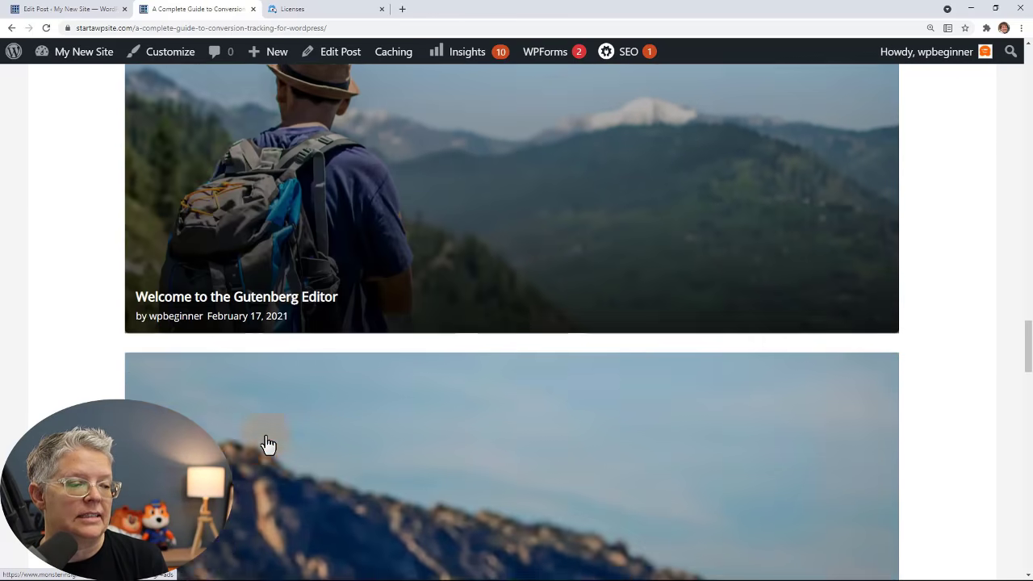
scroll(269, 443, down, 5)
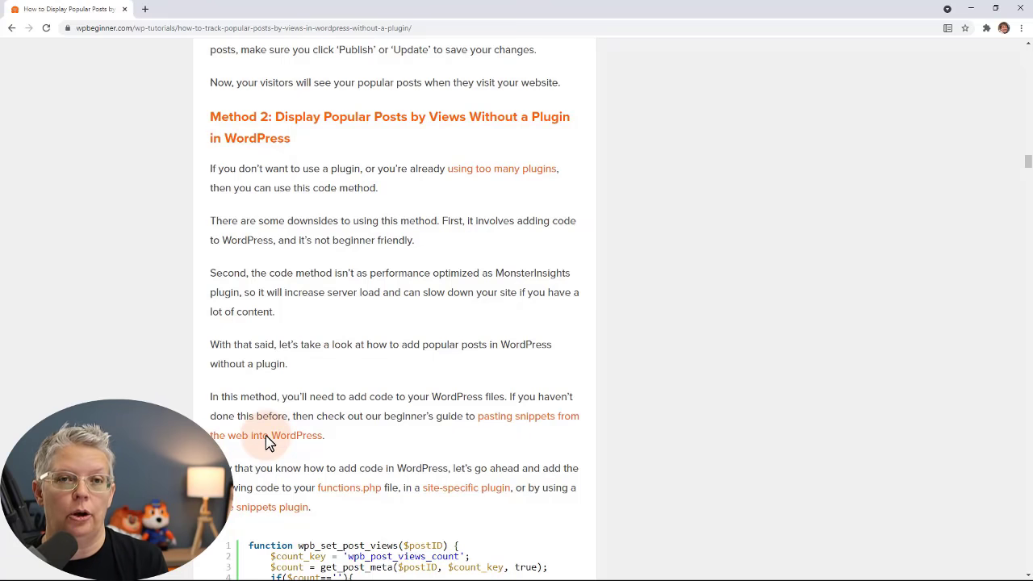
scroll(266, 435, down, 3)
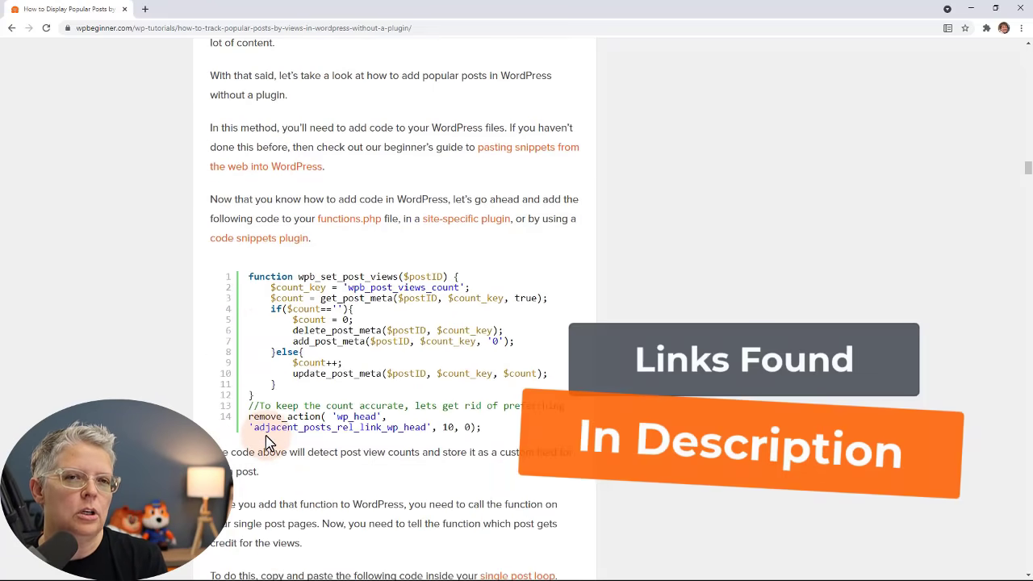
scroll(265, 435, down, 1)
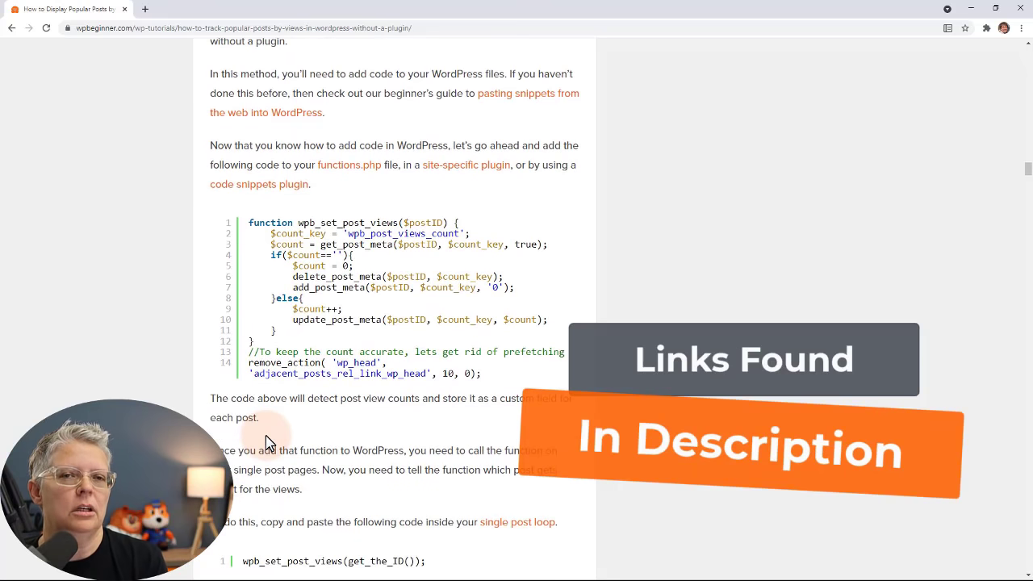
scroll(268, 442, down, 1)
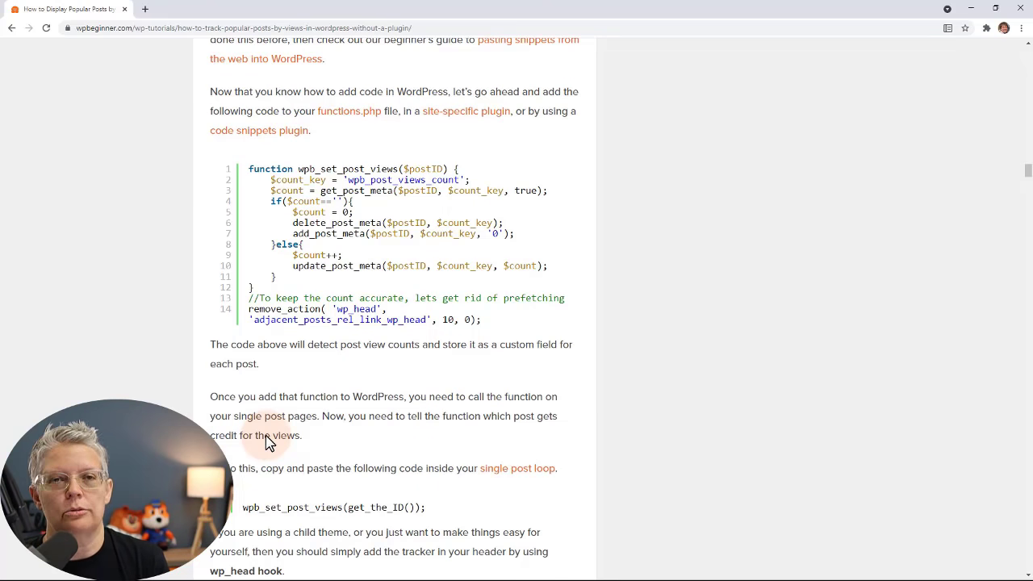